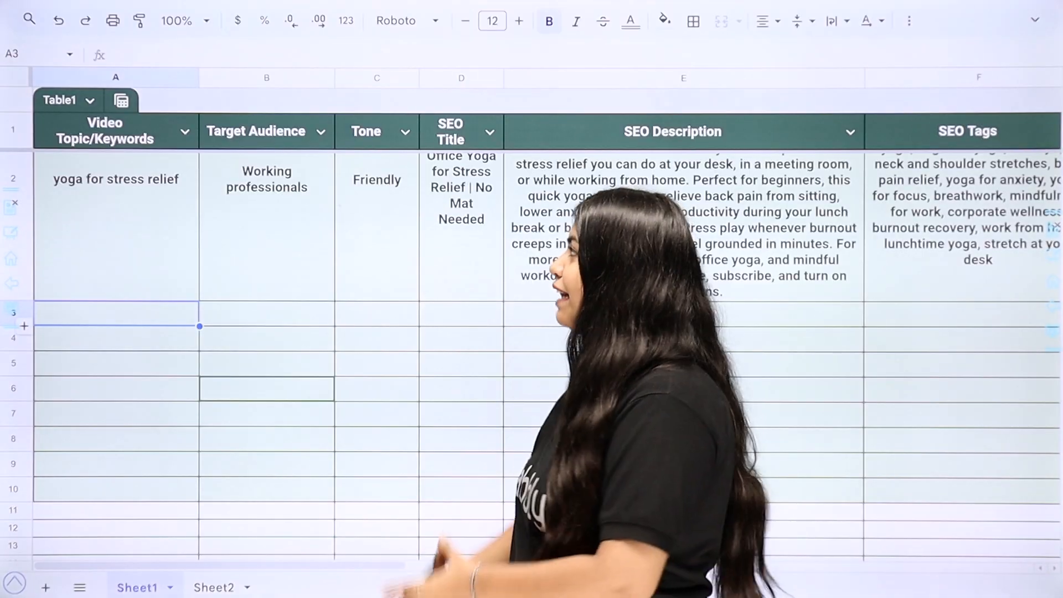
- Fill row 3 with topic "beginner coding tutorial", audience "Students, job seekers", tone "Informative" and the matching SEO title, description and tags
{"action": "type", "text": "beginner coding tutorial"}
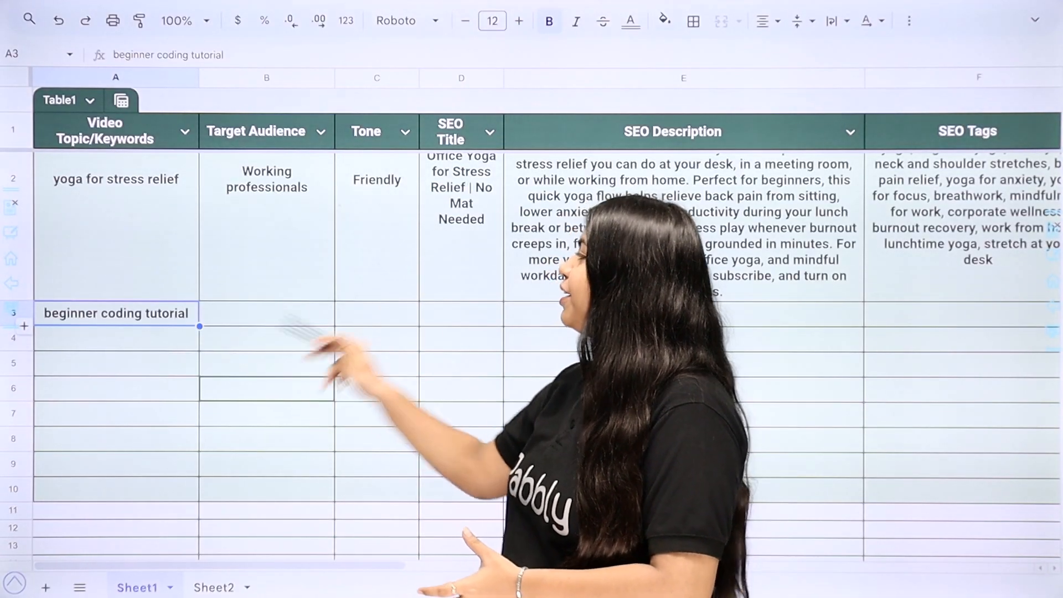
{"action": "key", "text": "ctrl+y"}
{"action": "key", "text": "ctrl+y"}
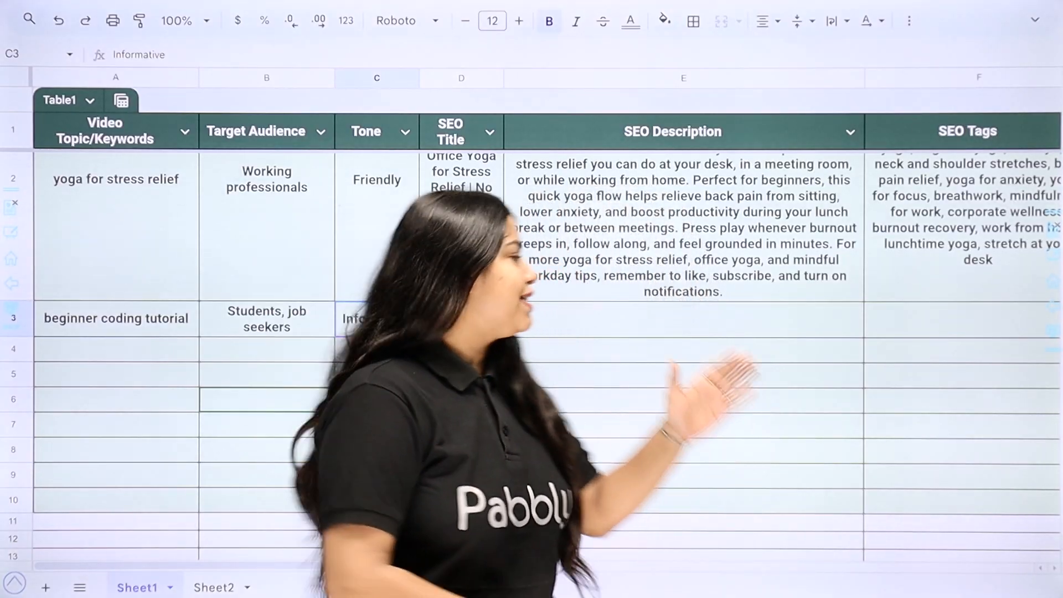
{"action": "key", "text": "ctrl+y"}
{"action": "key", "text": "ctrl+y"}
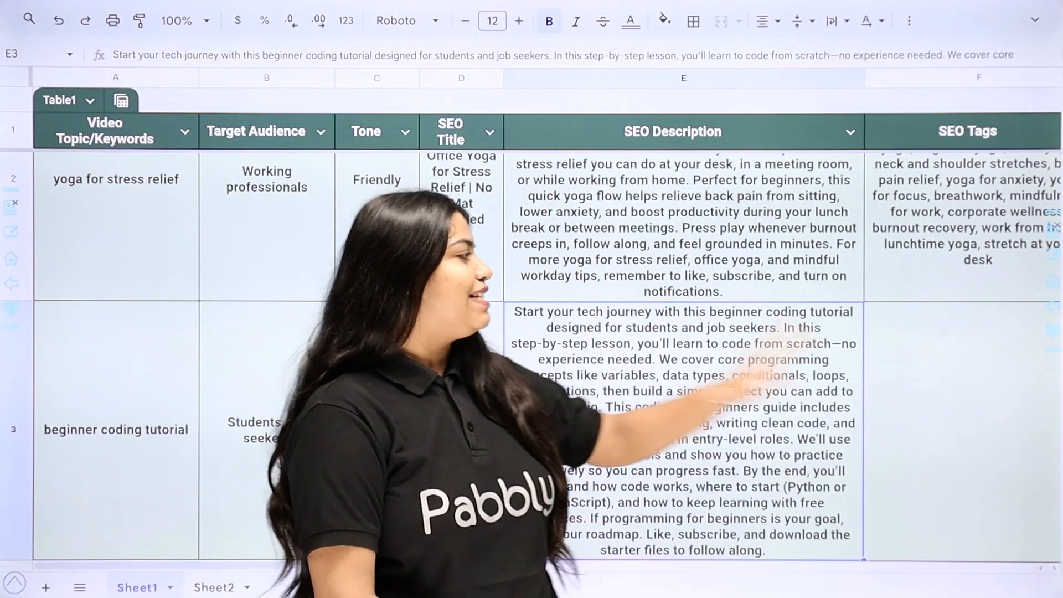
{"action": "key", "text": "ctrl+y"}
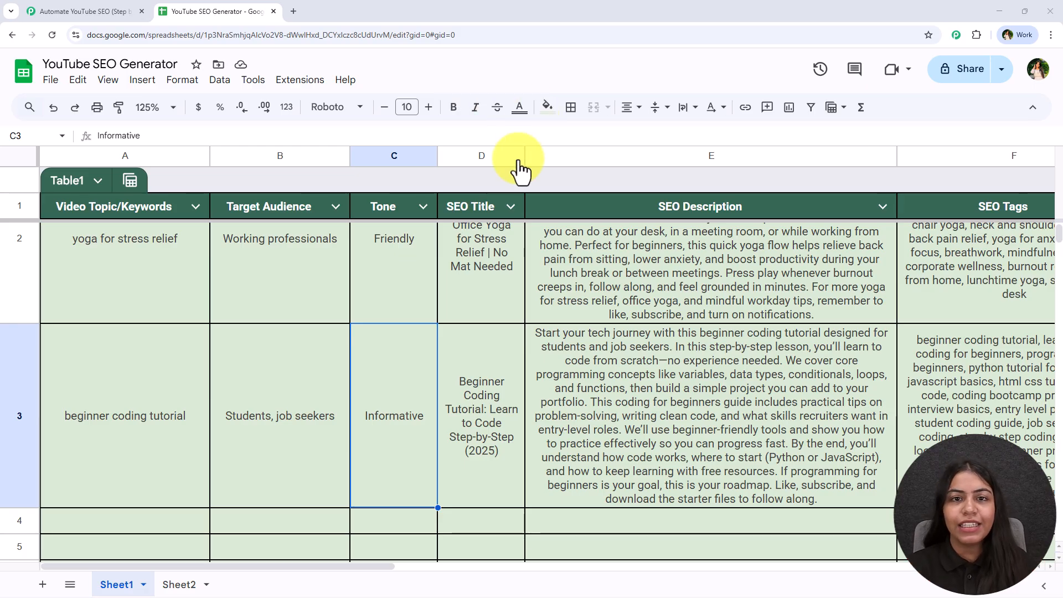
- Switch to the Pabbly Connect workflow and set its trigger to Google Sheets with the New or Updated Spreadsheet Row event
{"action": "left_click", "coordinate": [57, 9]}
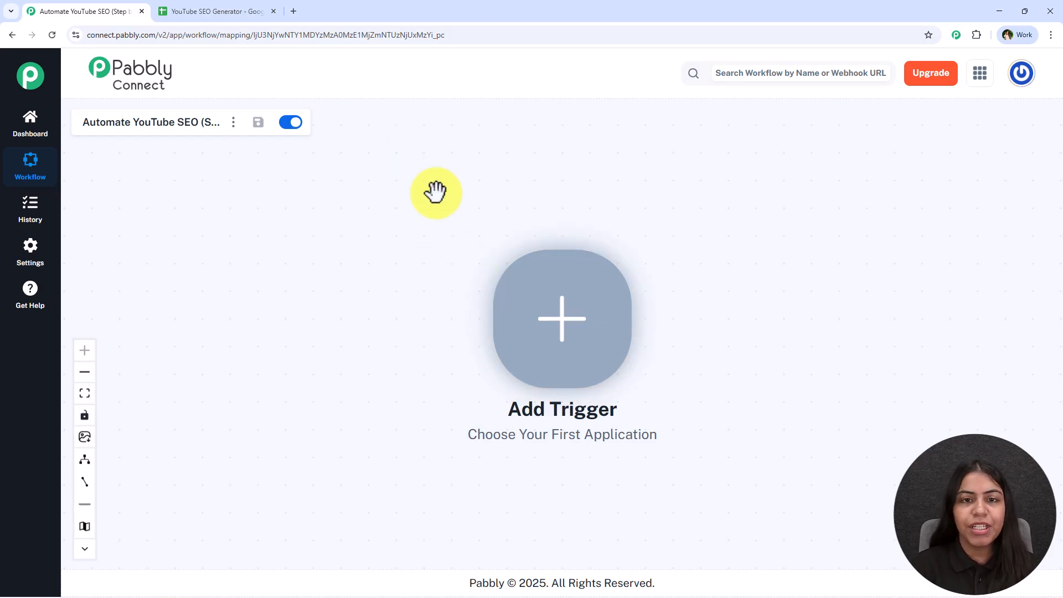
{"action": "left_click_drag", "start_coordinate": [667, 317], "coordinate": [369, 289]}
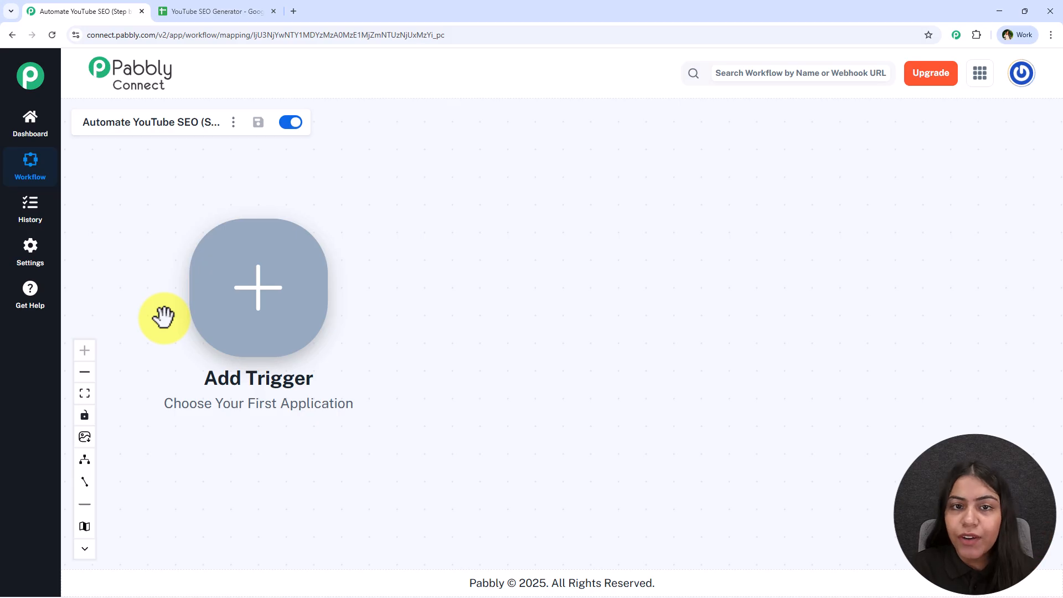
{"action": "right_click", "coordinate": [242, 320]}
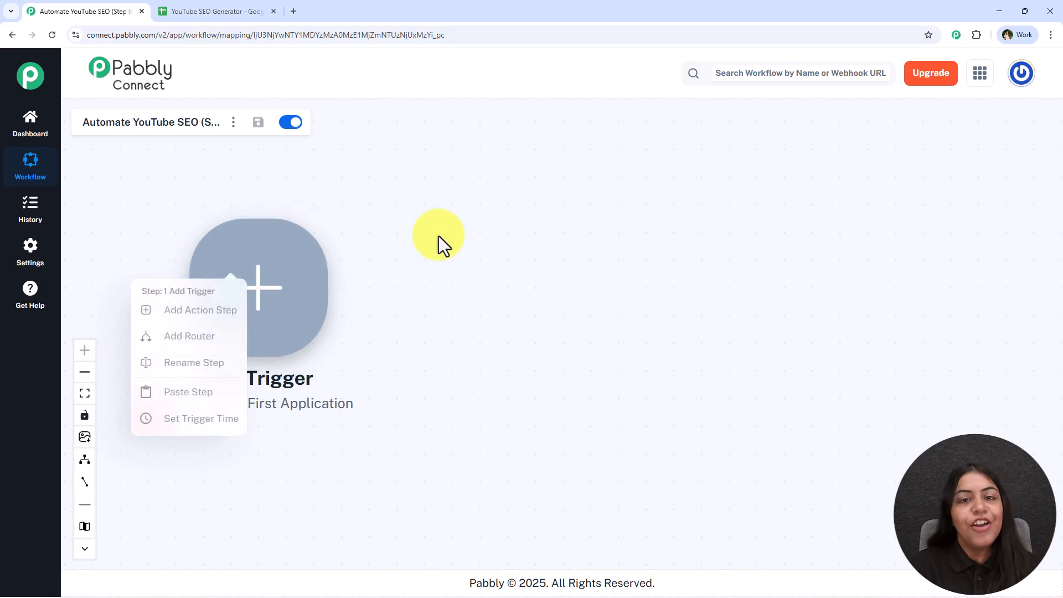
{"action": "left_click", "coordinate": [426, 237]}
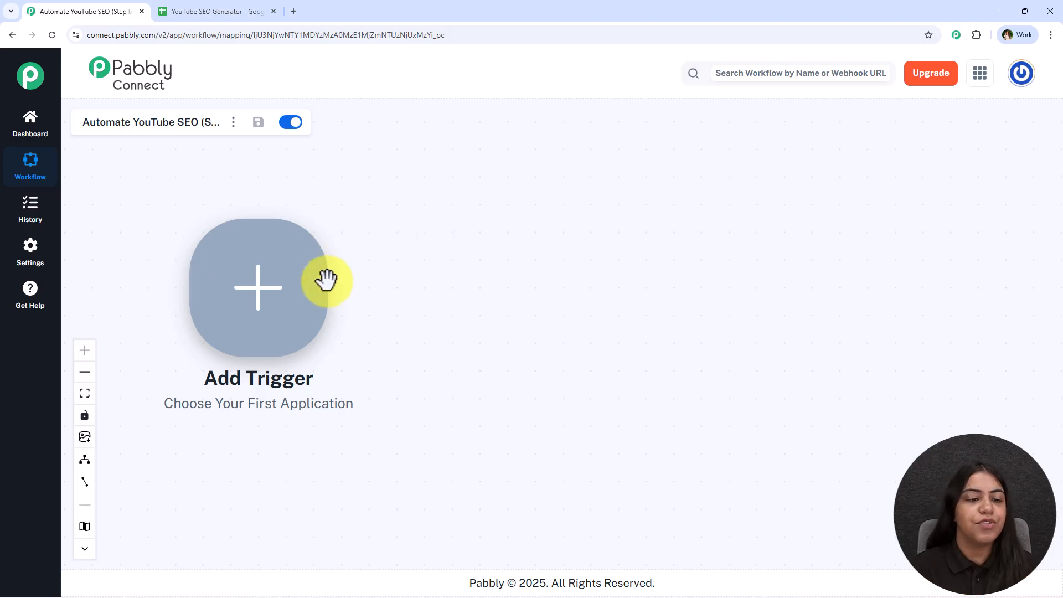
{"action": "left_click", "coordinate": [284, 308]}
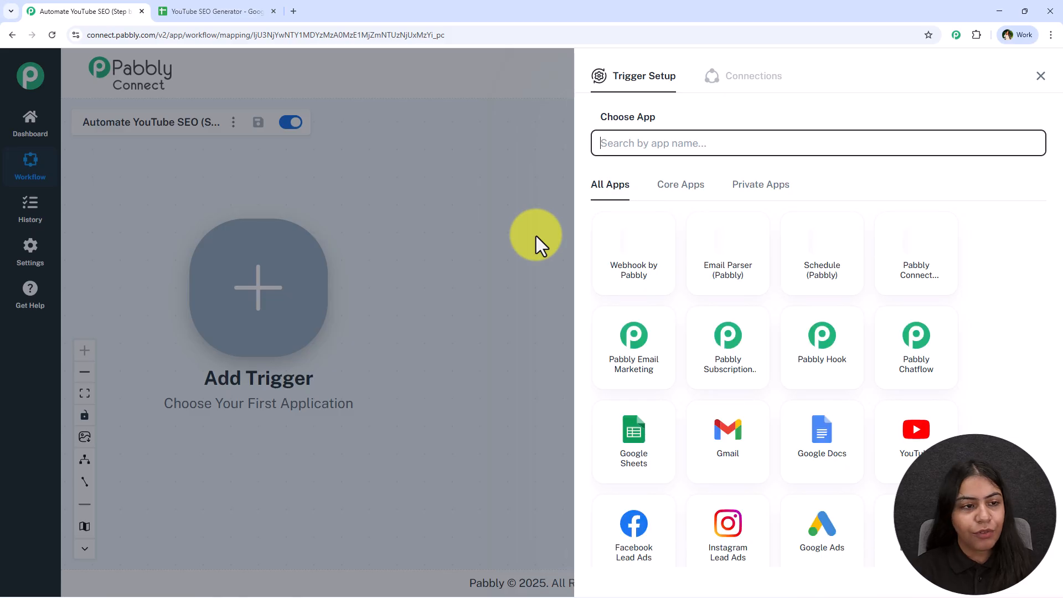
{"action": "type", "text": "Sheets"}
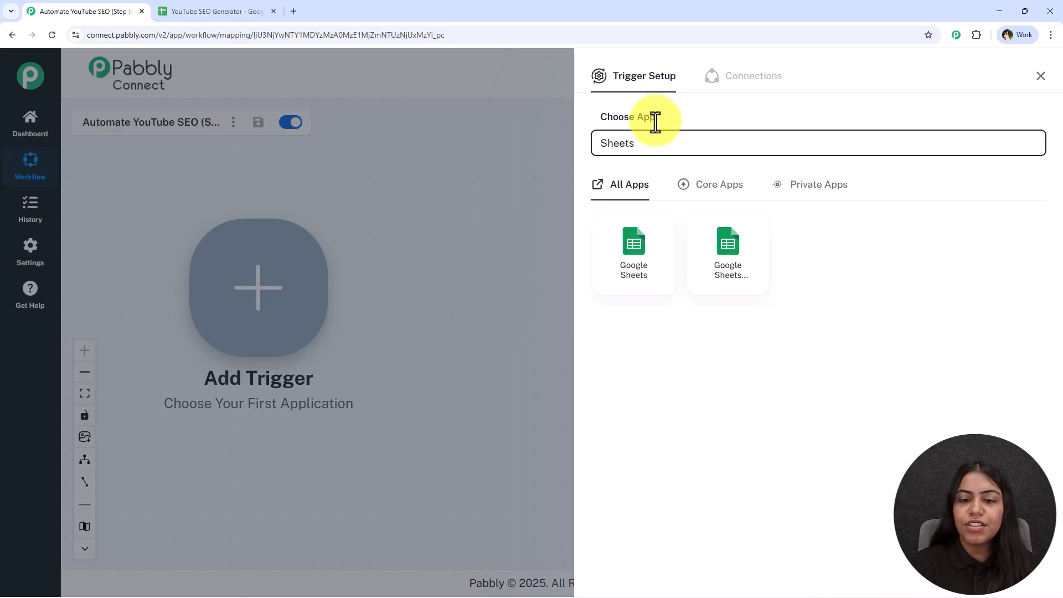
{"action": "left_click", "coordinate": [642, 226]}
{"action": "left_click", "coordinate": [641, 215]}
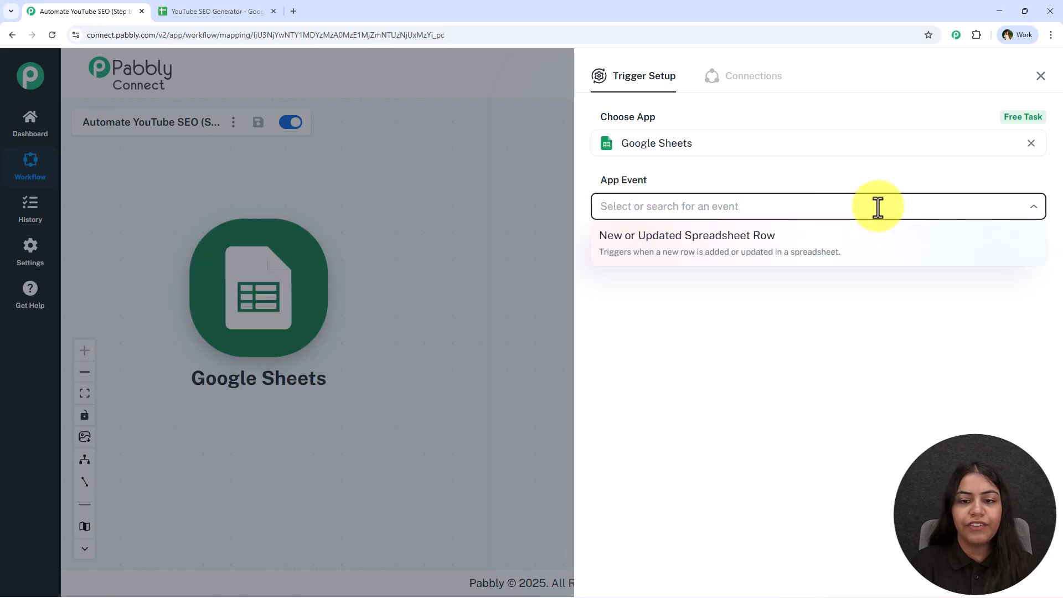
{"action": "left_click", "coordinate": [880, 237]}
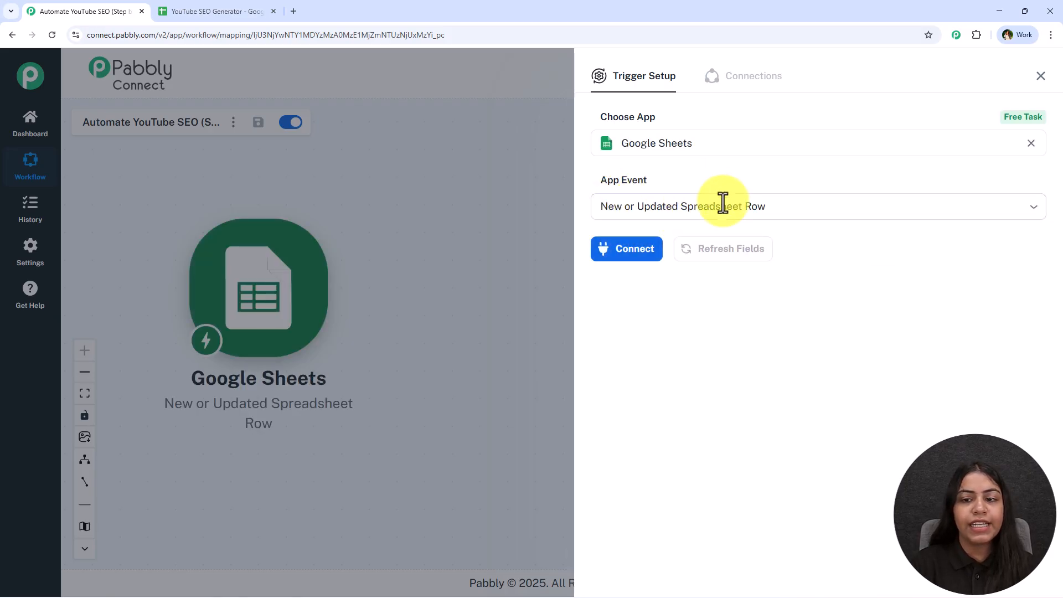
- Connect the Google Sheets trigger and copy its webhook URL for use in the YouTube SEO Generator spreadsheet
{"action": "left_click", "coordinate": [607, 260]}
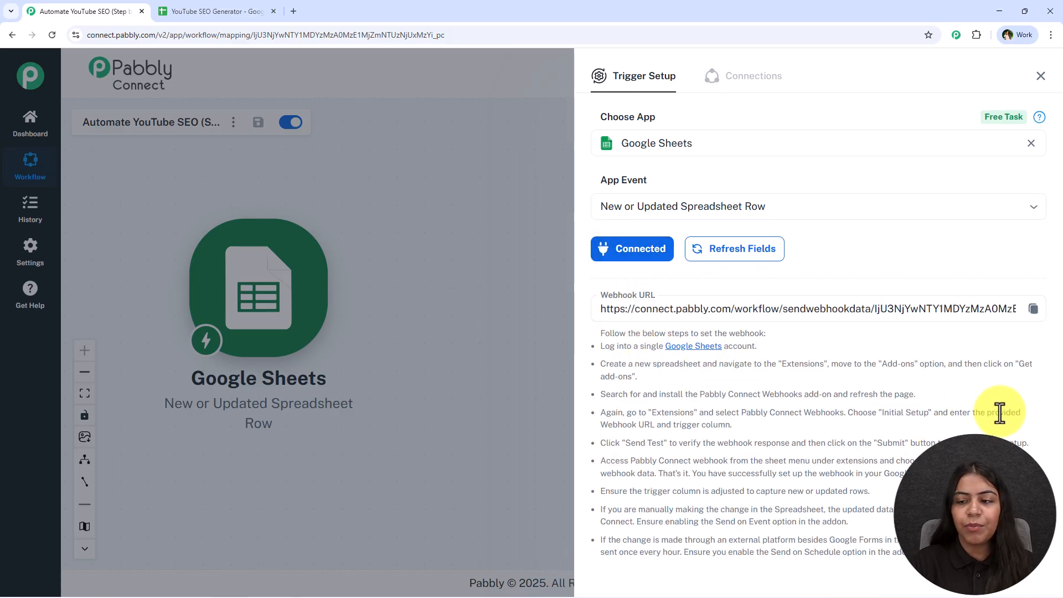
{"action": "left_click", "coordinate": [1034, 310]}
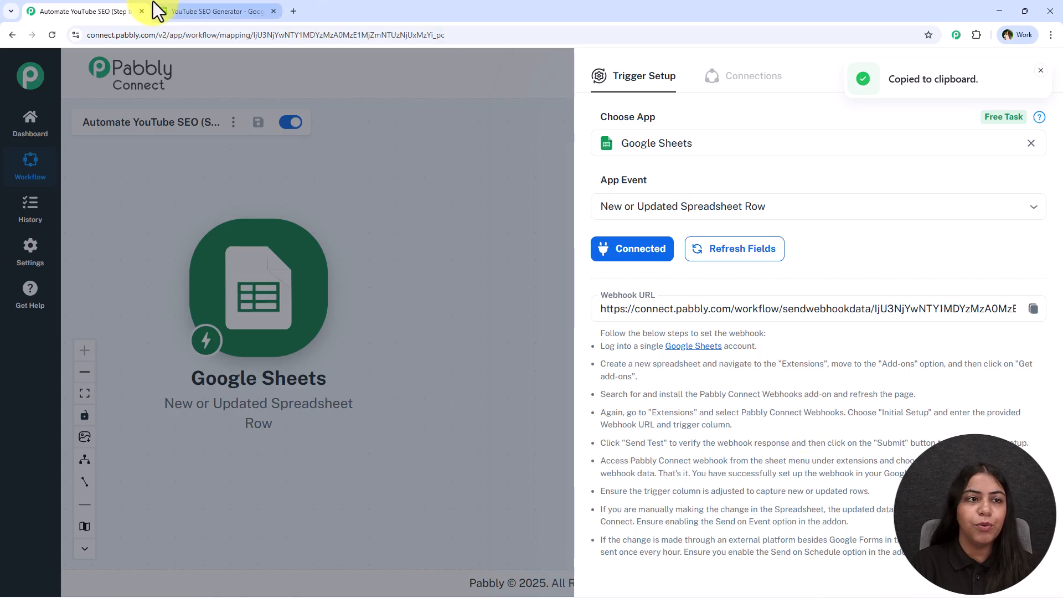
{"action": "left_click", "coordinate": [166, 11]}
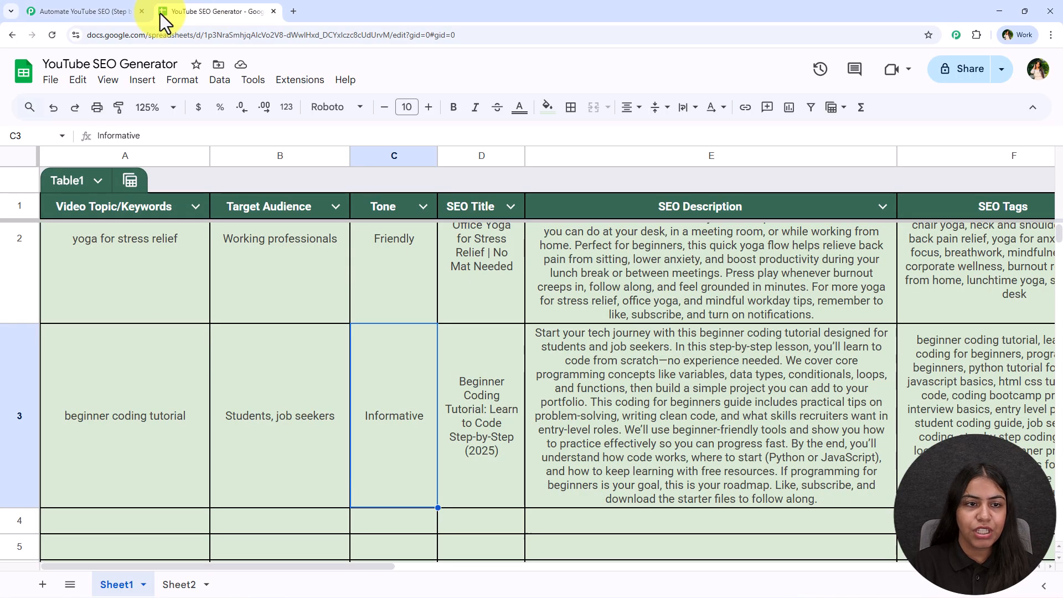
- Look up the Pabbly Connect Webhooks add-on in the Google Workspace Marketplace, view its listing and close it
{"action": "left_click", "coordinate": [299, 83]}
{"action": "mouse_move", "coordinate": [306, 114]}
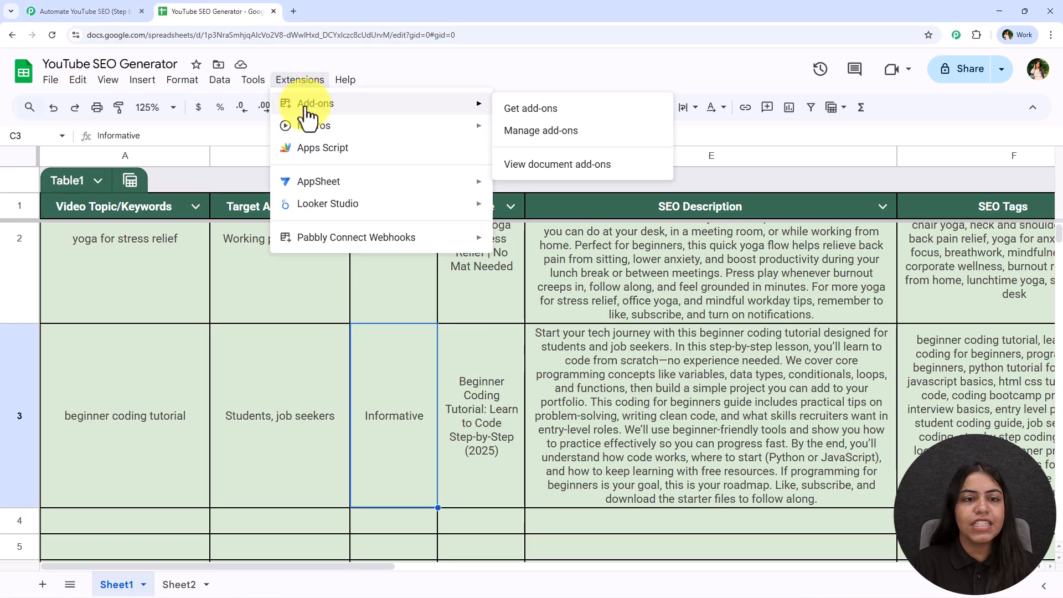
{"action": "left_click", "coordinate": [530, 109]}
{"action": "left_click", "coordinate": [284, 80]}
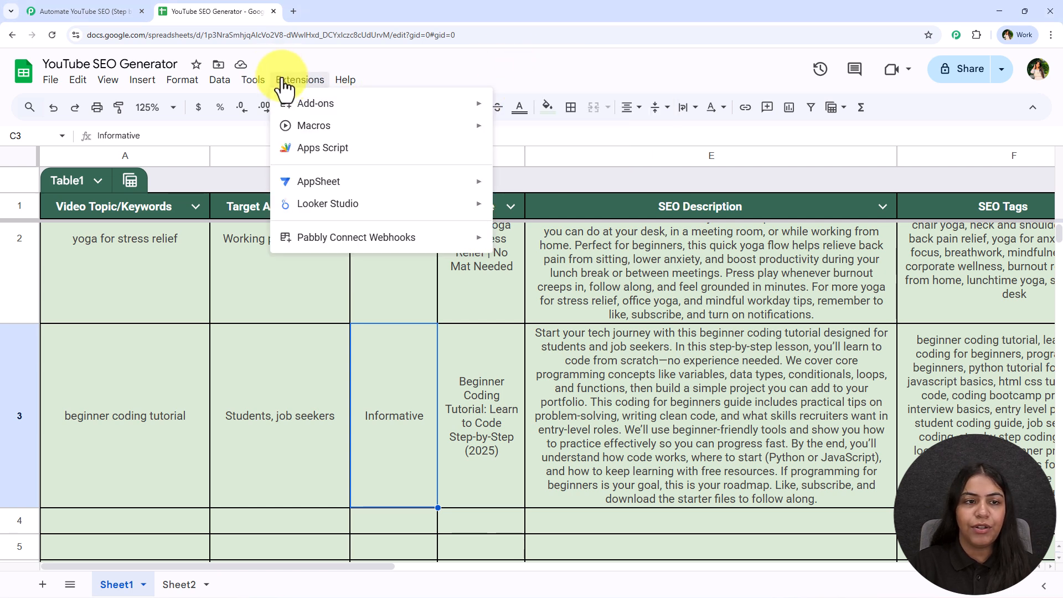
{"action": "mouse_move", "coordinate": [291, 105]}
{"action": "left_click", "coordinate": [536, 131]}
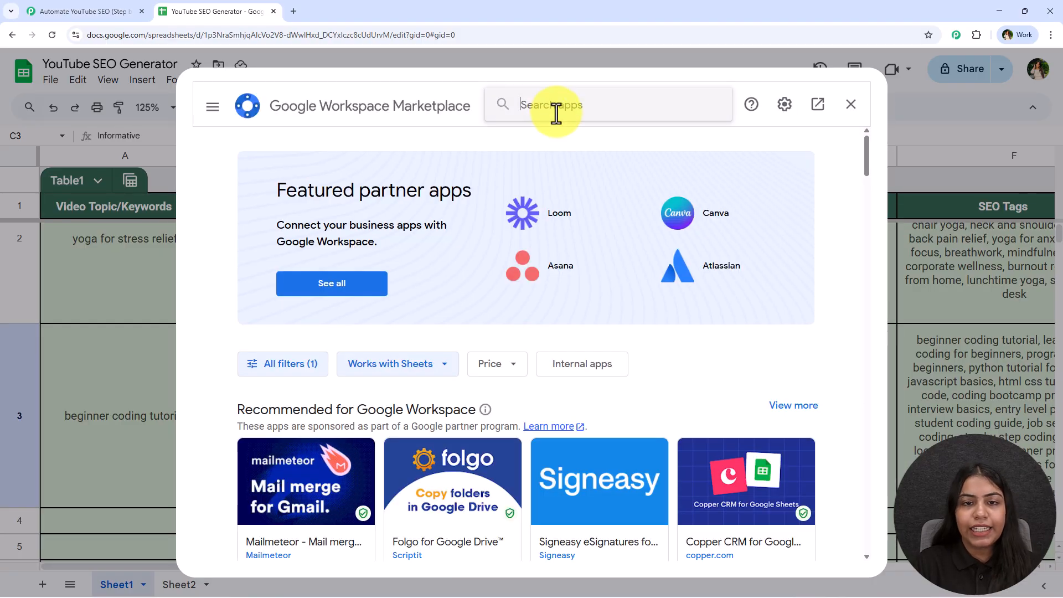
{"action": "left_click", "coordinate": [530, 116]}
{"action": "type", "text": "Pabbly"}
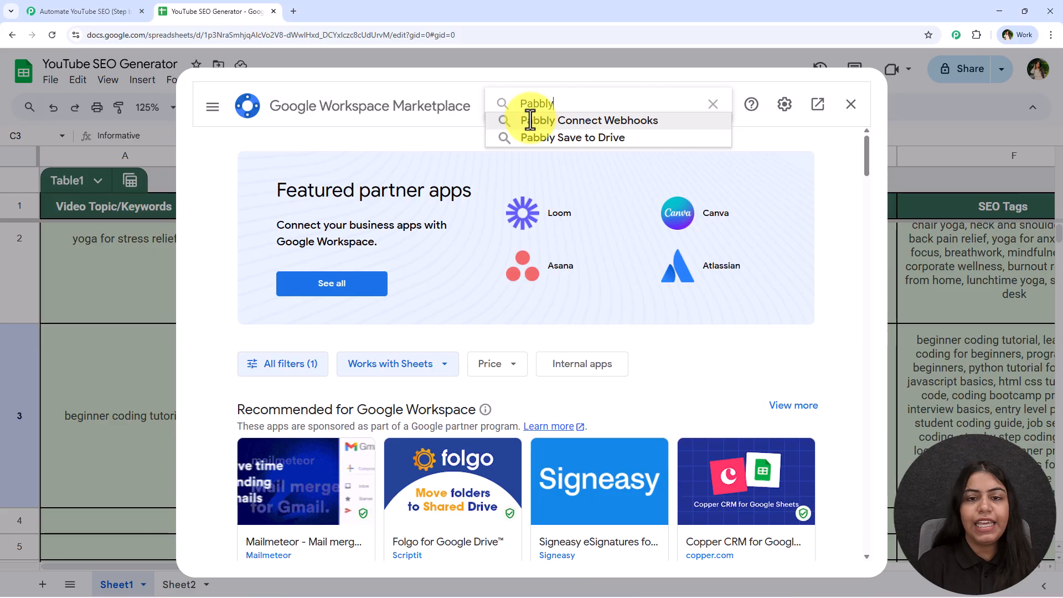
{"action": "left_click", "coordinate": [529, 120]}
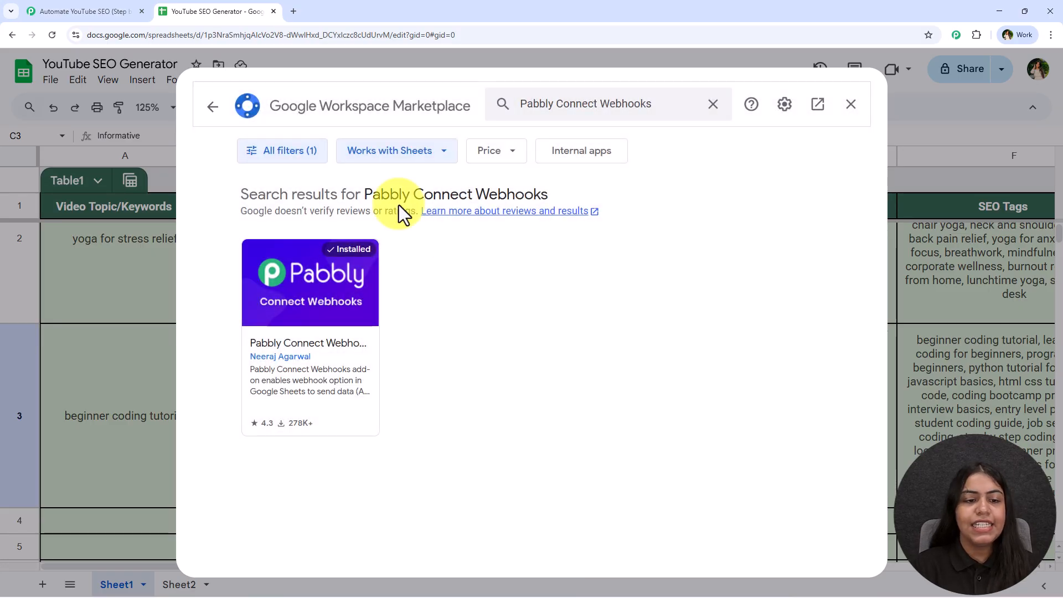
{"action": "left_click", "coordinate": [350, 318]}
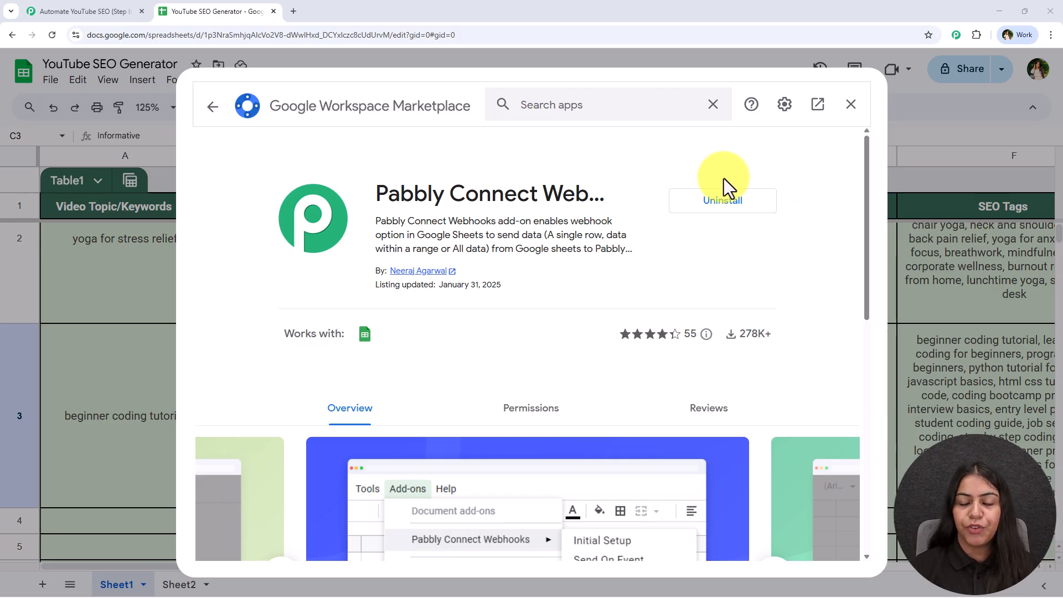
{"action": "left_click", "coordinate": [853, 117]}
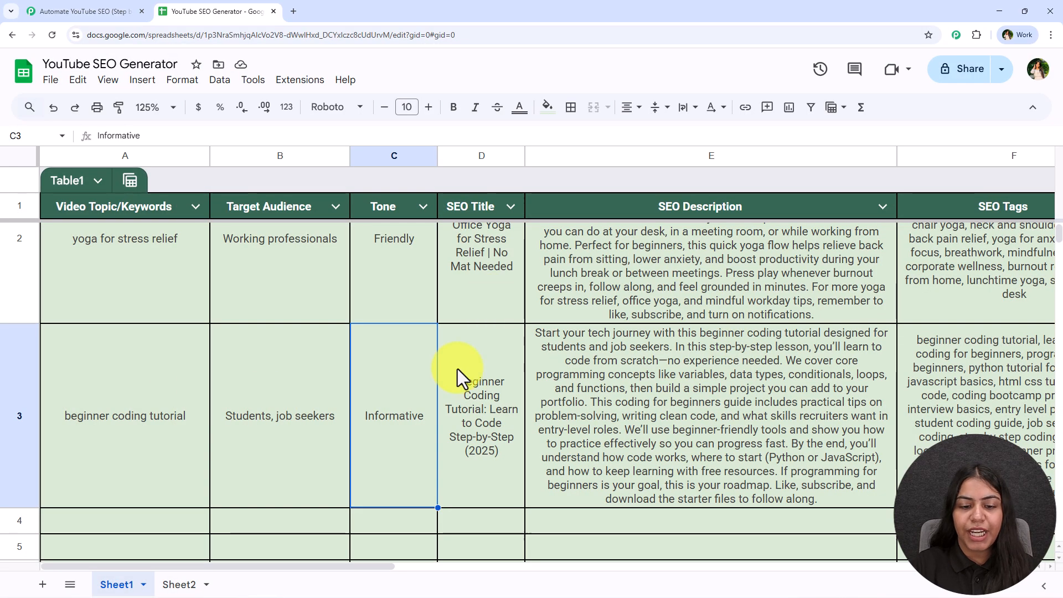
- Open the Pabbly Connect Webhooks Initial Setup for Sheet1 and paste the copied workflow webhook URL
{"action": "scroll", "coordinate": [461, 371], "scroll_direction": "down", "scroll_amount": 2}
{"action": "scroll", "coordinate": [461, 370], "scroll_direction": "up", "scroll_amount": 2}
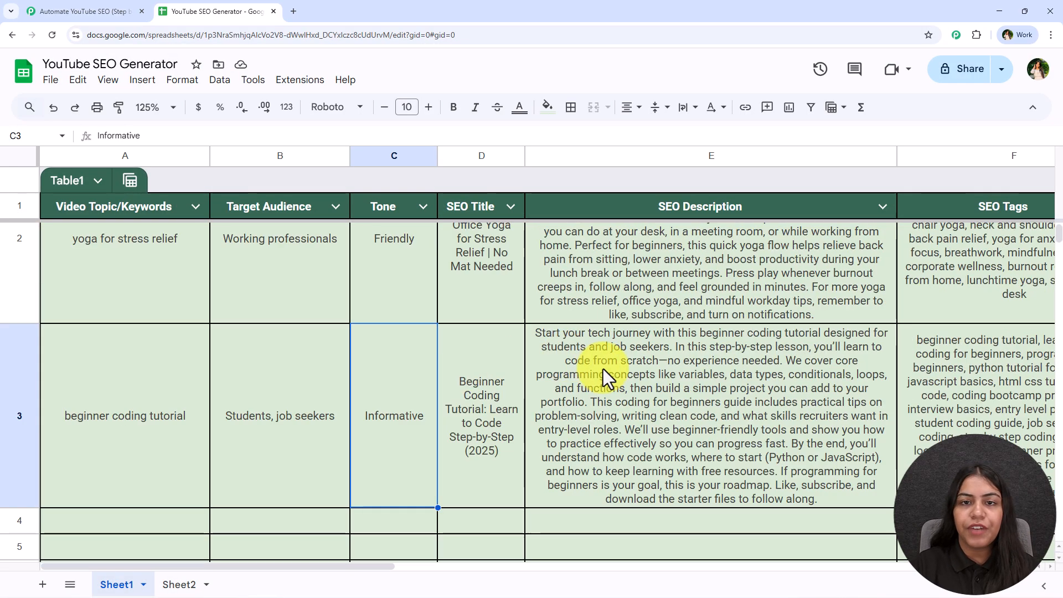
{"action": "left_click", "coordinate": [300, 81]}
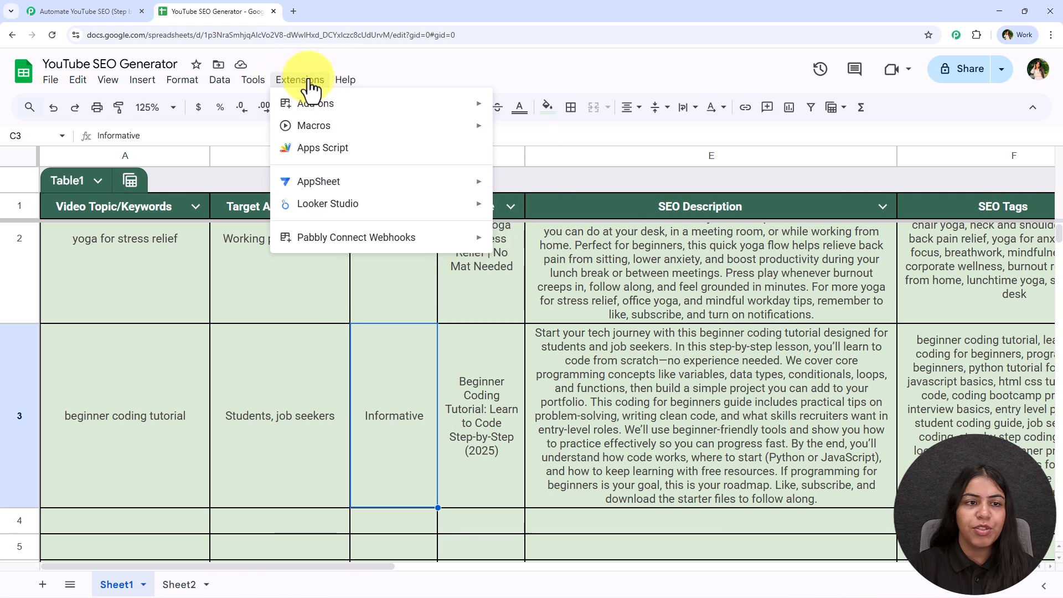
{"action": "mouse_move", "coordinate": [282, 237]}
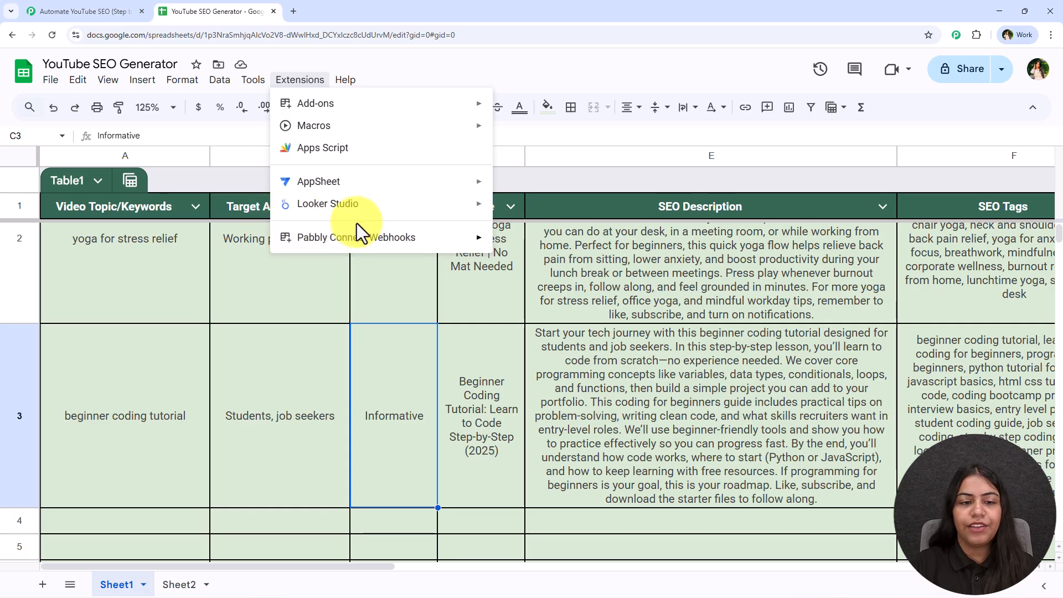
{"action": "mouse_move", "coordinate": [373, 244]}
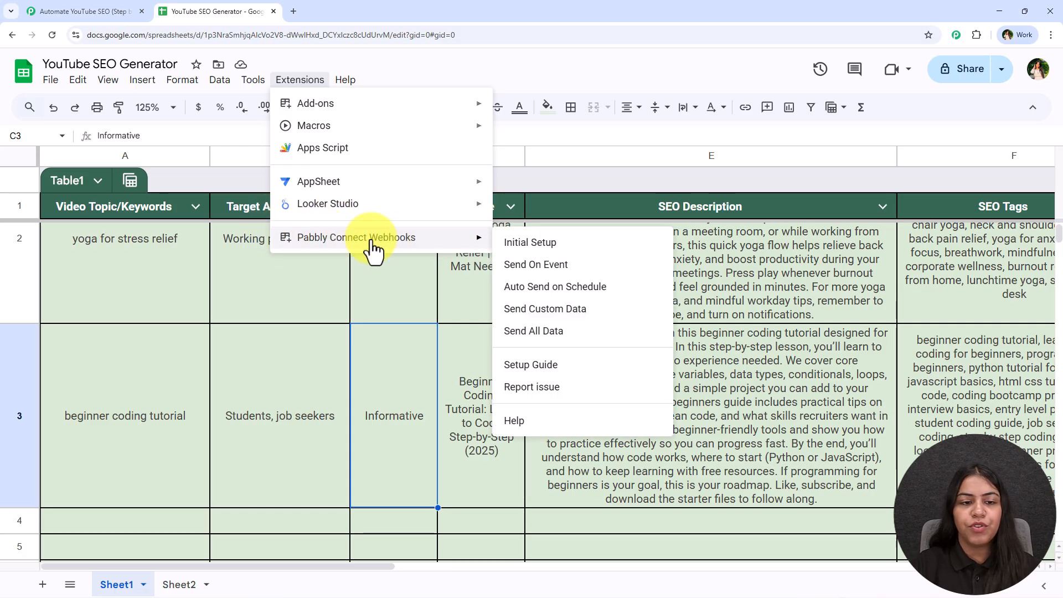
{"action": "left_click", "coordinate": [559, 247]}
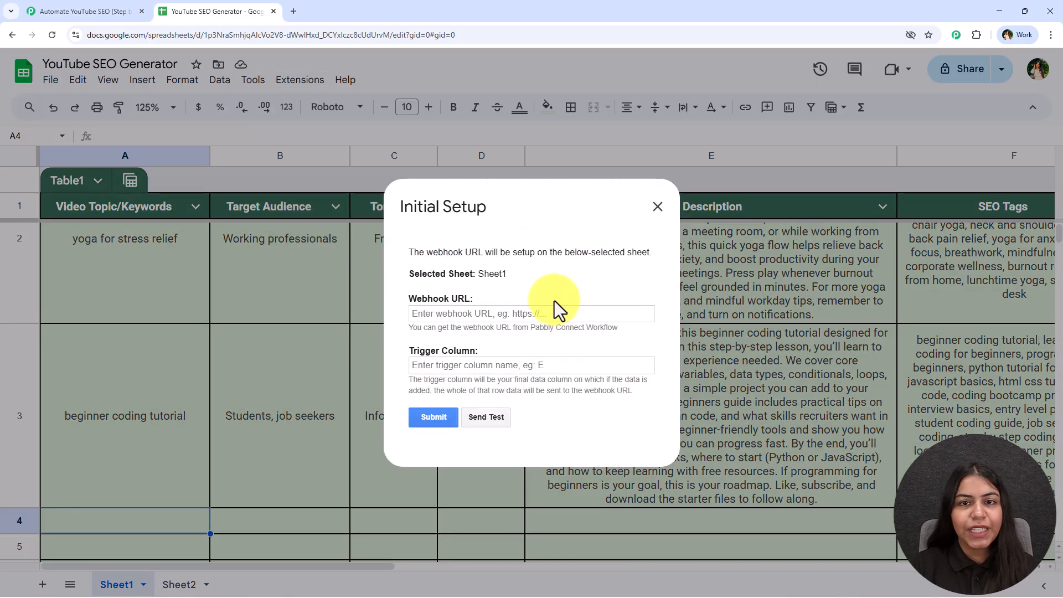
{"action": "left_click", "coordinate": [443, 313]}
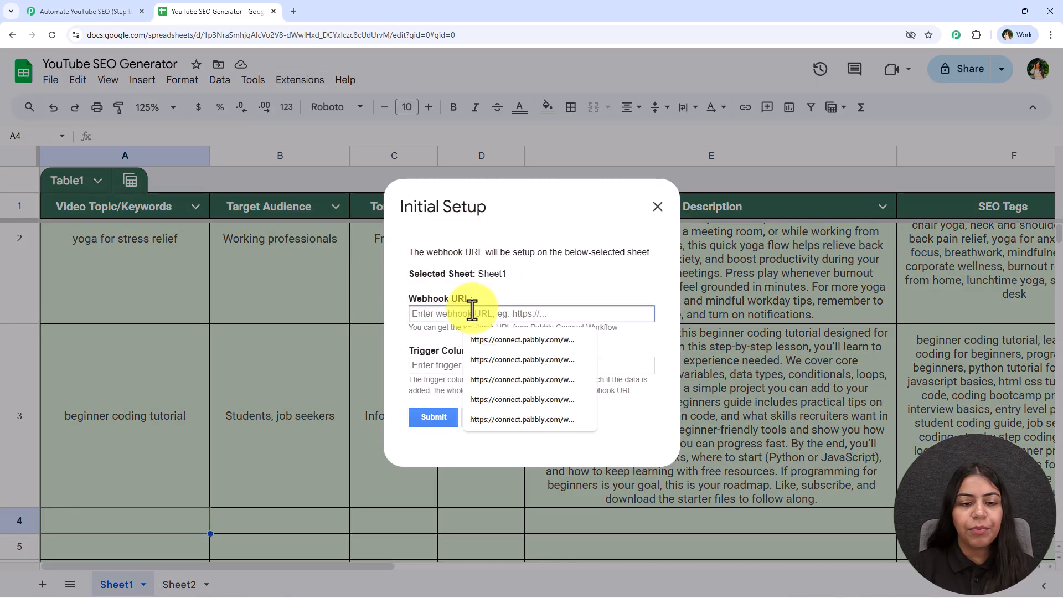
{"action": "right_click", "coordinate": [478, 314]}
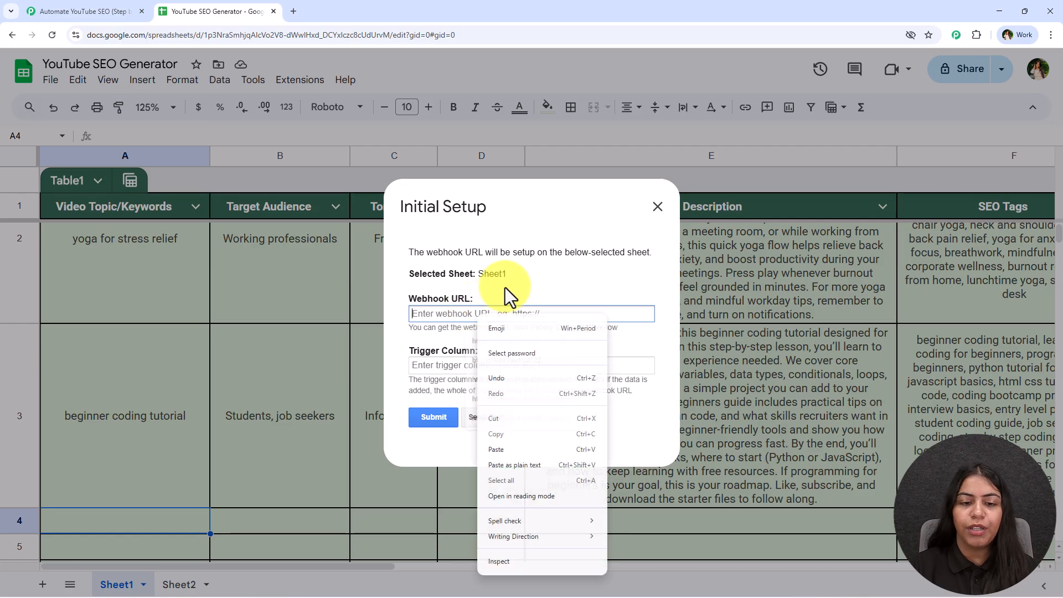
{"action": "left_click", "coordinate": [530, 449]}
{"action": "left_click", "coordinate": [85, 3]}
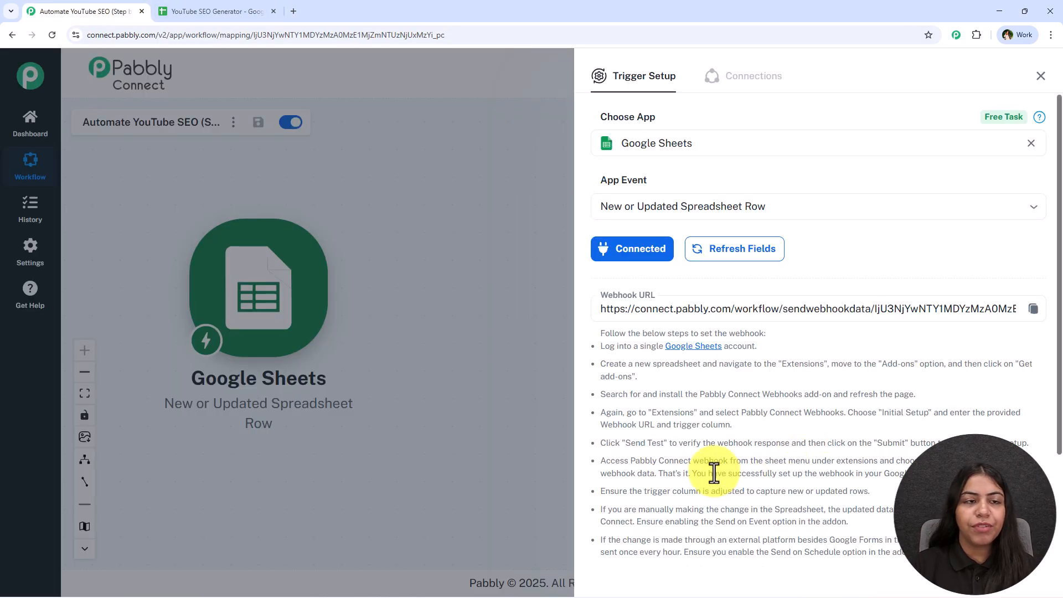
{"action": "left_click", "coordinate": [213, 12]}
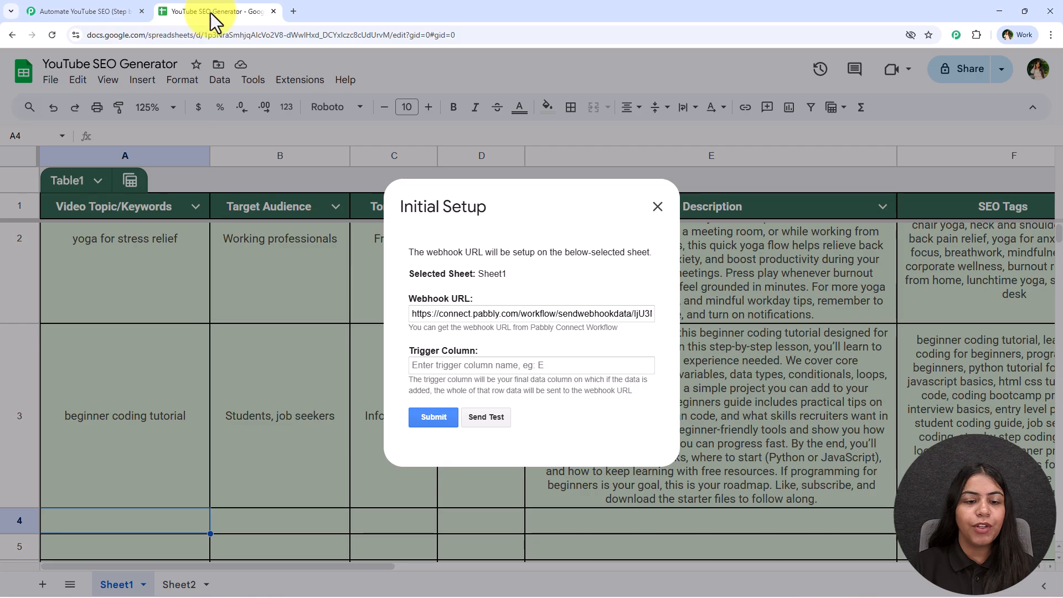
- Set the trigger column to C, submit the webhook setup and close the dialog
{"action": "left_click", "coordinate": [568, 365]}
{"action": "type", "text": "C"}
{"action": "left_click", "coordinate": [565, 348]}
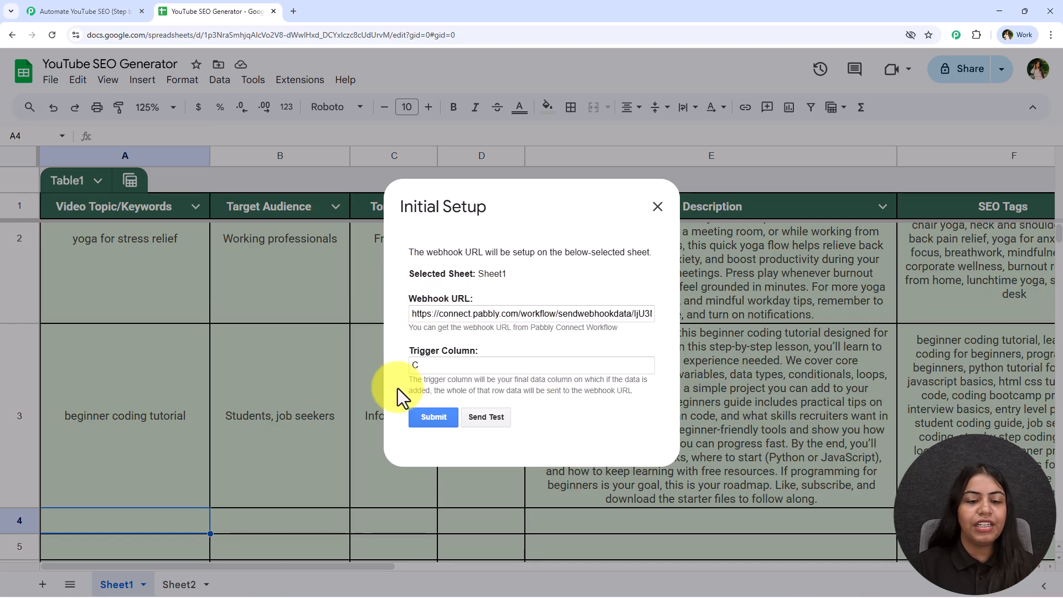
{"action": "left_click", "coordinate": [435, 419]}
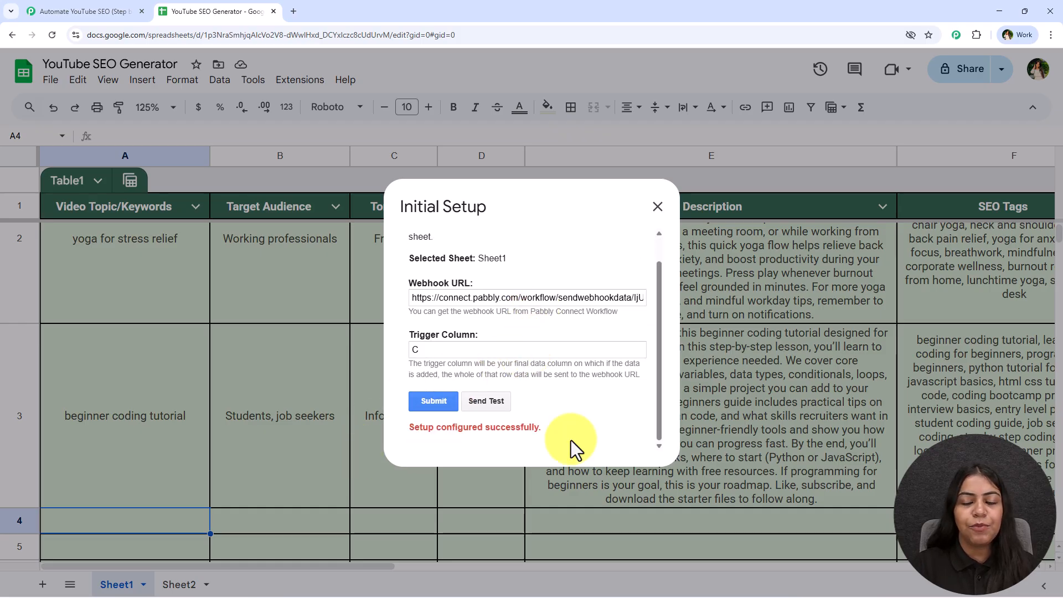
{"action": "left_click", "coordinate": [658, 207]}
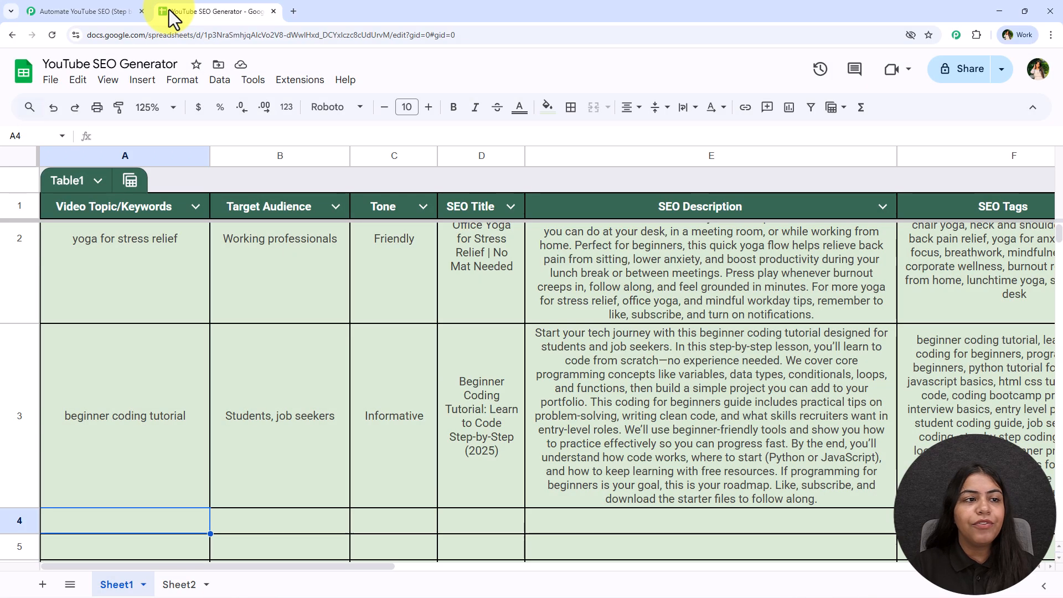
- Check the trigger's webhook status and enable Send On Event for Pabbly Connect Webhooks in the YouTube SEO Generator spreadsheet
{"action": "left_click", "coordinate": [108, 11]}
{"action": "scroll", "coordinate": [886, 338], "scroll_direction": "down", "scroll_amount": 2}
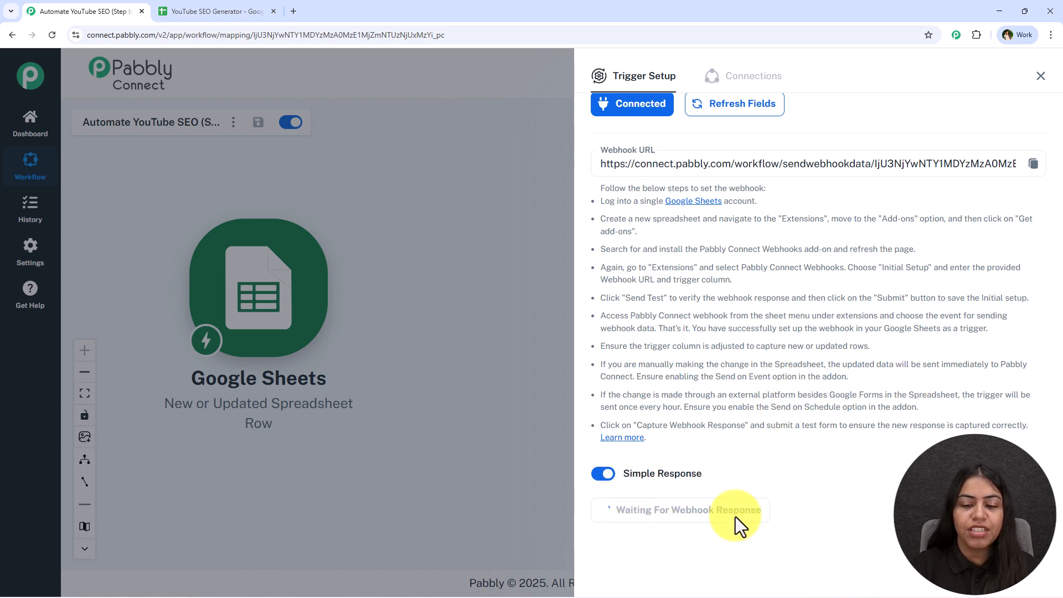
{"action": "left_click", "coordinate": [227, 9]}
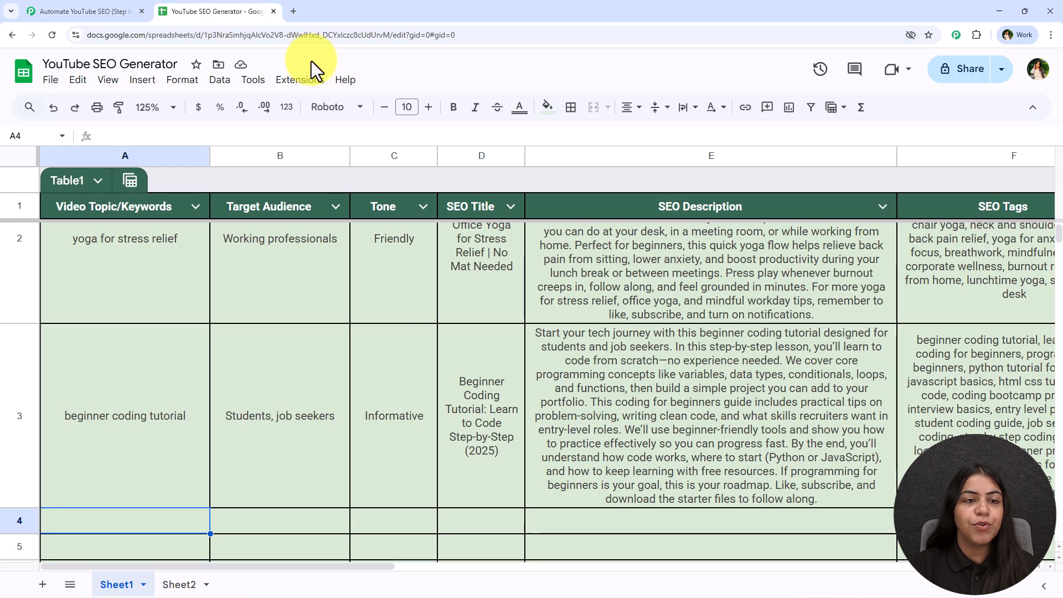
{"action": "left_click", "coordinate": [289, 84]}
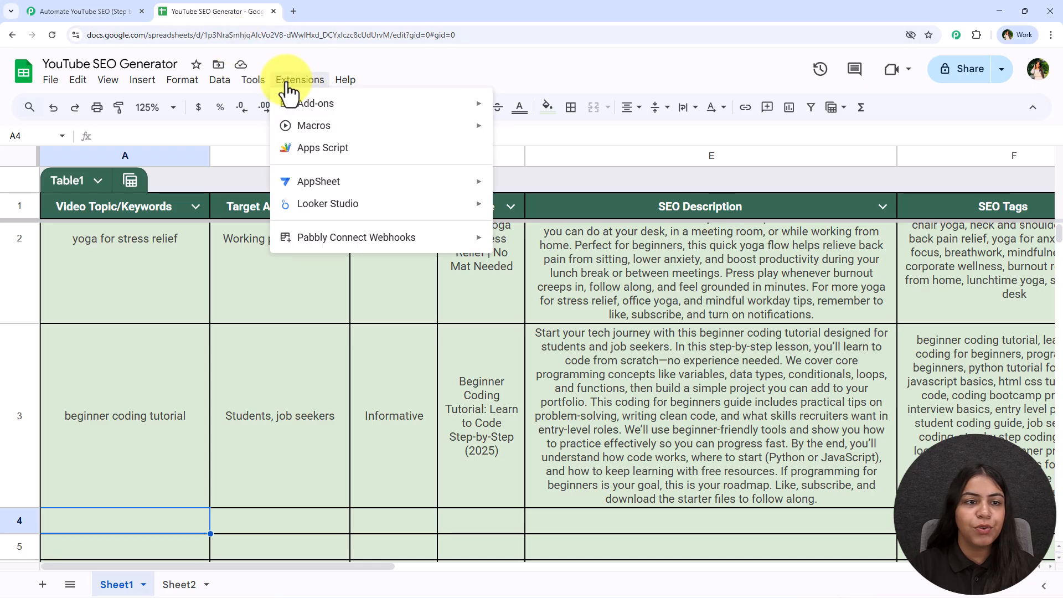
{"action": "mouse_move", "coordinate": [340, 244]}
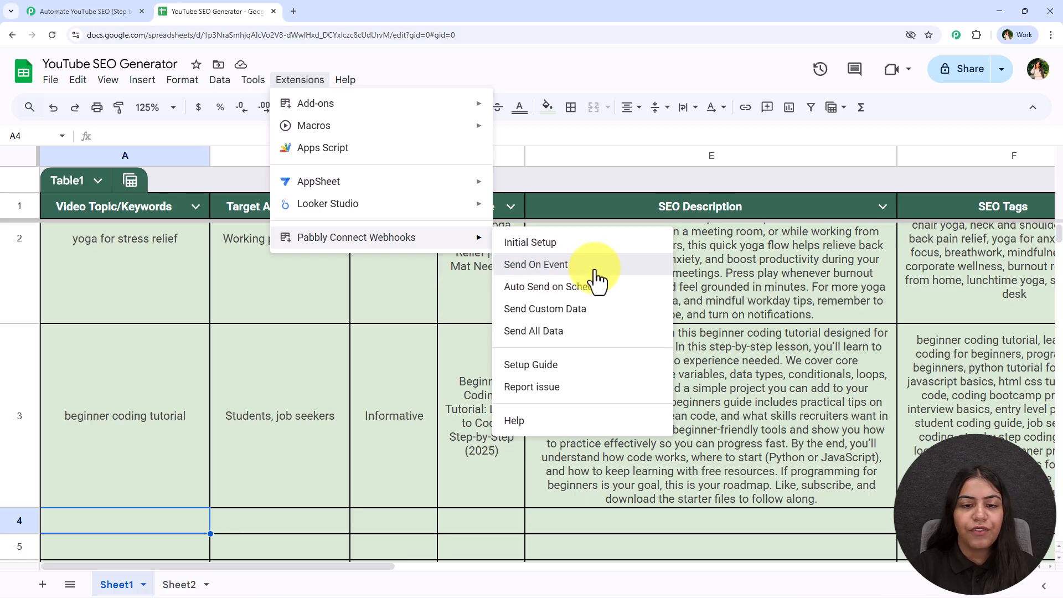
{"action": "left_click", "coordinate": [553, 264]}
{"action": "left_click", "coordinate": [296, 81]}
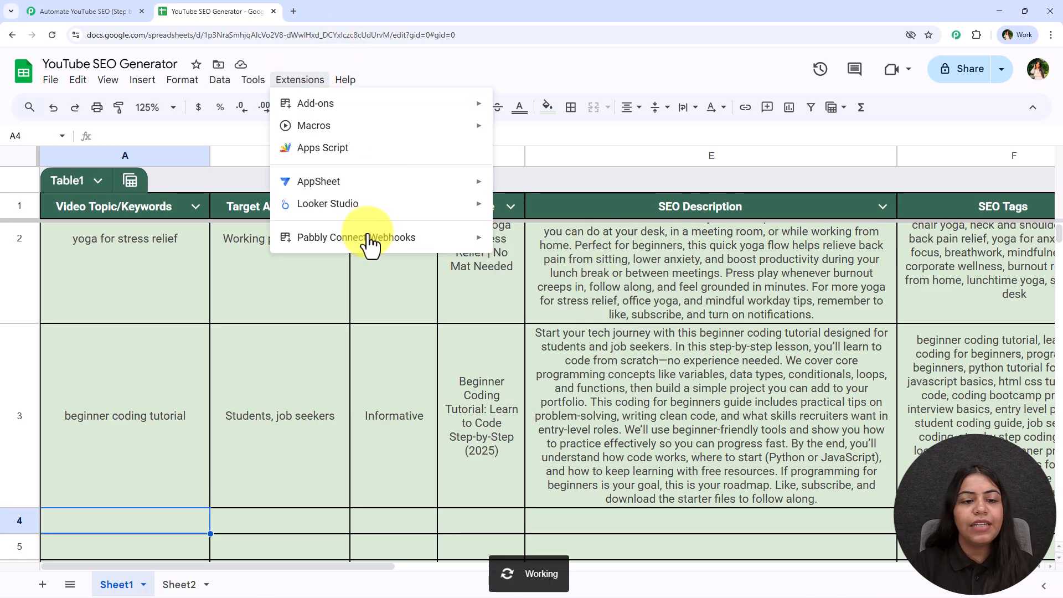
{"action": "mouse_move", "coordinate": [368, 238]}
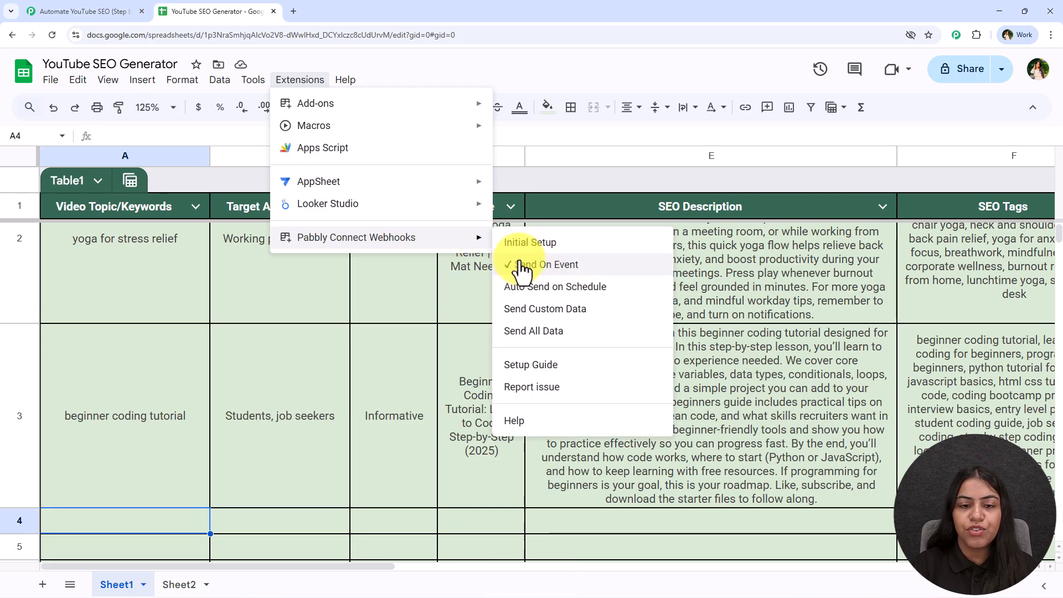
- Fill row 4 with test data copied from row 3: beginner coding tutorial, Students, job seekers, and Informative
{"action": "scroll", "coordinate": [189, 427], "scroll_direction": "down", "scroll_amount": 3}
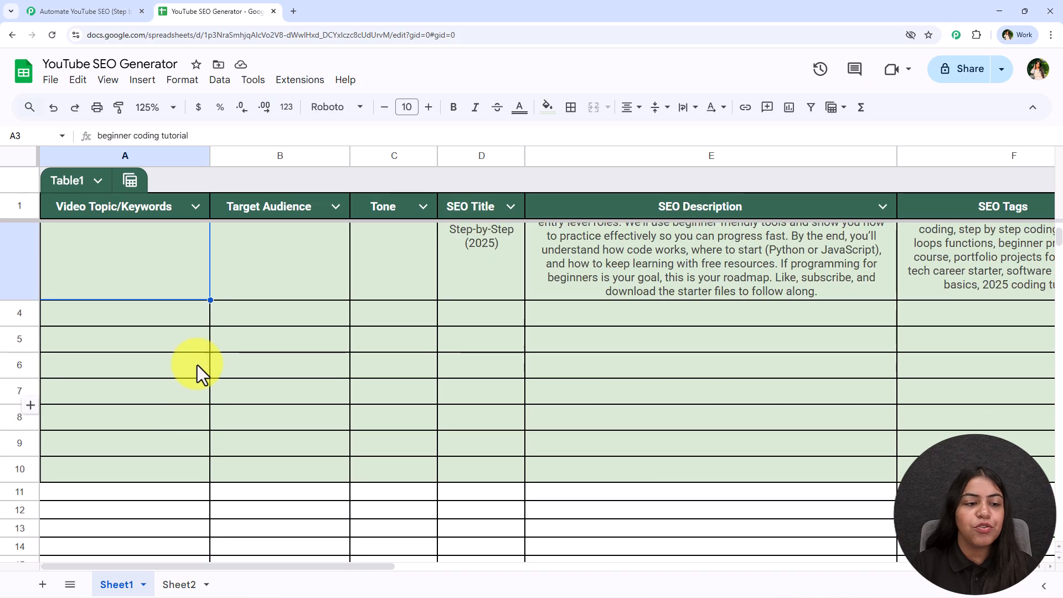
{"action": "type", "text": "beginner coding tutorial"}
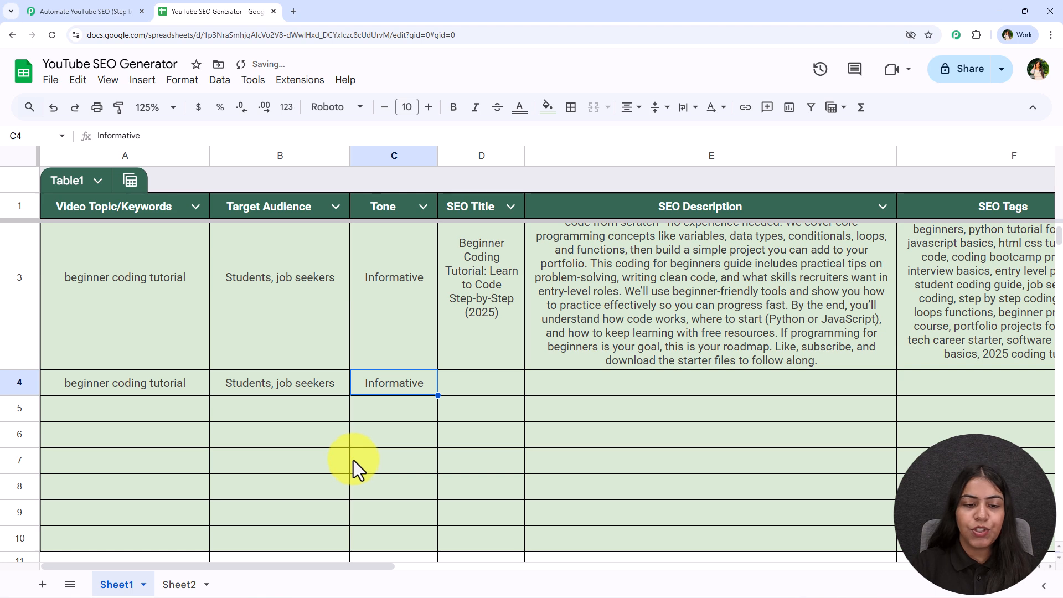
{"action": "left_click", "coordinate": [354, 460]}
{"action": "left_click_drag", "start_coordinate": [122, 386], "coordinate": [374, 391]}
{"action": "left_click", "coordinate": [324, 432]}
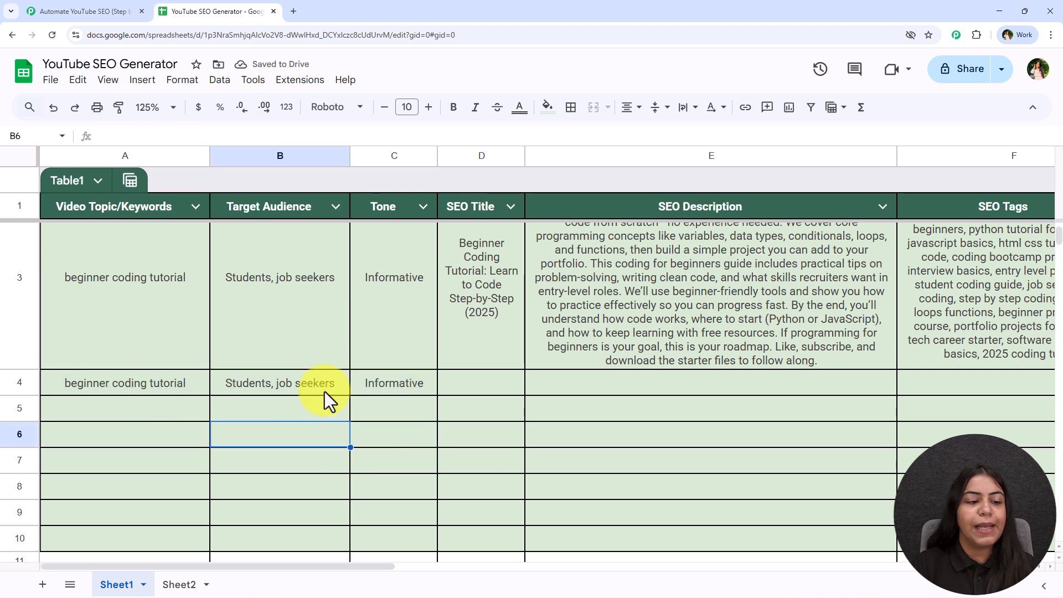
- Examine the topic, tone, target audience and spreadsheet name in the captured trigger response in Pabbly Connect, and close the trigger setup
{"action": "left_click", "coordinate": [112, 7]}
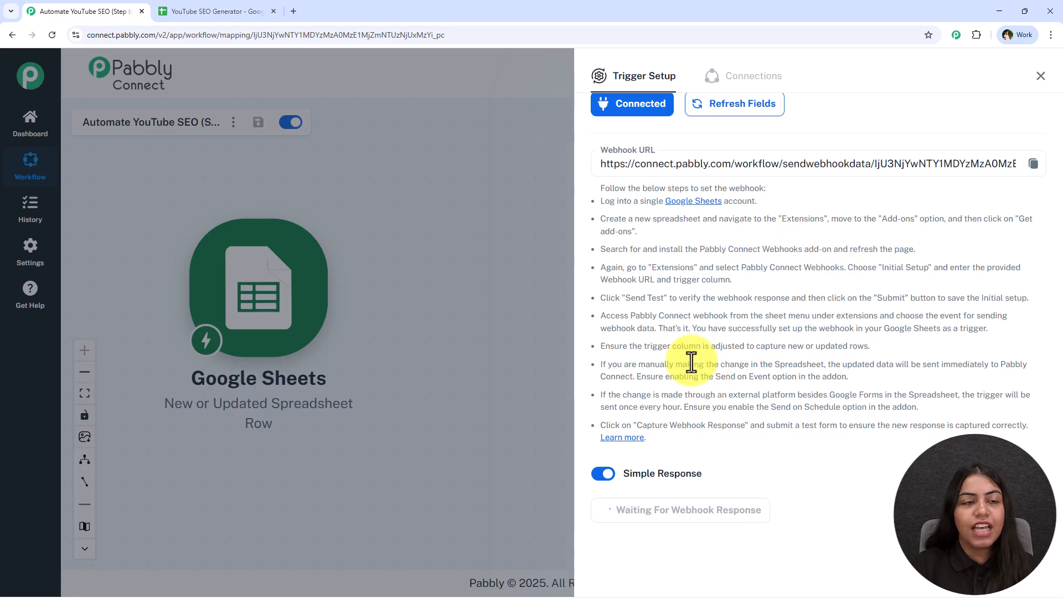
{"action": "left_click", "coordinate": [221, 11]}
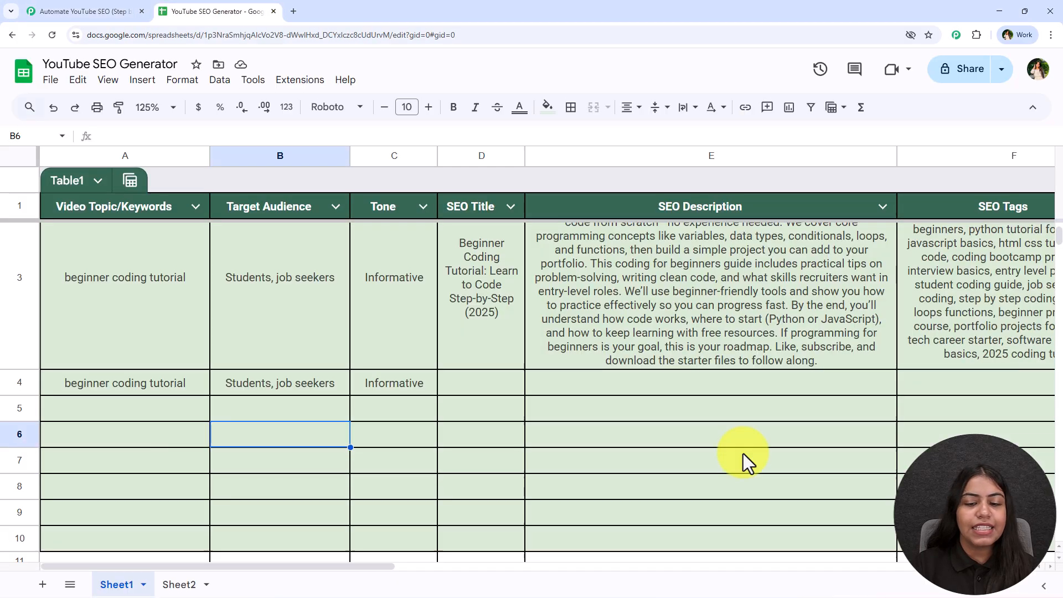
{"action": "left_click", "coordinate": [87, 2]}
{"action": "scroll", "coordinate": [759, 344], "scroll_direction": "down", "scroll_amount": 7}
{"action": "left_click_drag", "start_coordinate": [991, 284], "coordinate": [716, 282]}
{"action": "left_click_drag", "start_coordinate": [996, 362], "coordinate": [764, 363]}
{"action": "left_click_drag", "start_coordinate": [991, 407], "coordinate": [758, 401]}
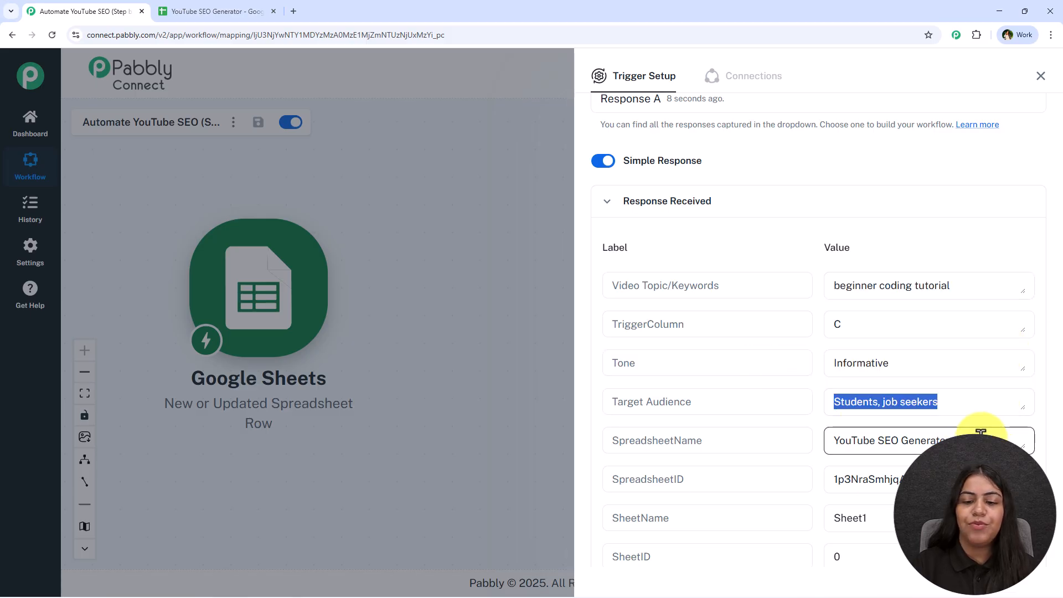
{"action": "left_click_drag", "start_coordinate": [982, 432], "coordinate": [786, 440]}
{"action": "left_click_drag", "start_coordinate": [991, 285], "coordinate": [781, 316]}
{"action": "left_click_drag", "start_coordinate": [996, 362], "coordinate": [807, 375]}
{"action": "left_click_drag", "start_coordinate": [991, 401], "coordinate": [746, 401]}
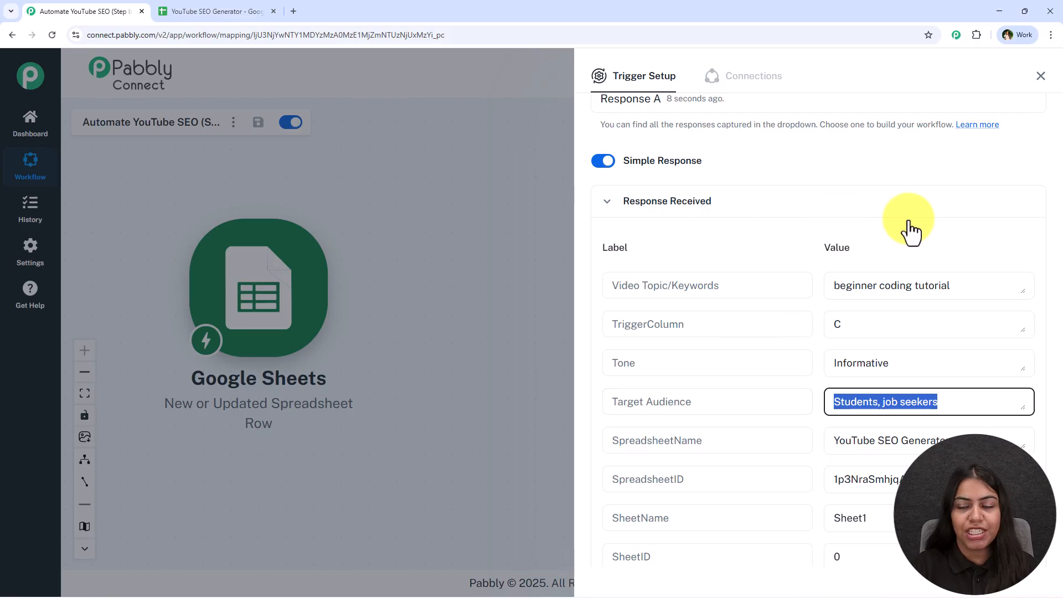
{"action": "left_click", "coordinate": [1041, 76]}
- Check the SEO Title, SEO Description and SEO Tags cells of row 4 in the spreadsheet
{"action": "left_click", "coordinate": [169, 10]}
{"action": "left_click", "coordinate": [480, 391]}
{"action": "left_click", "coordinate": [773, 393]}
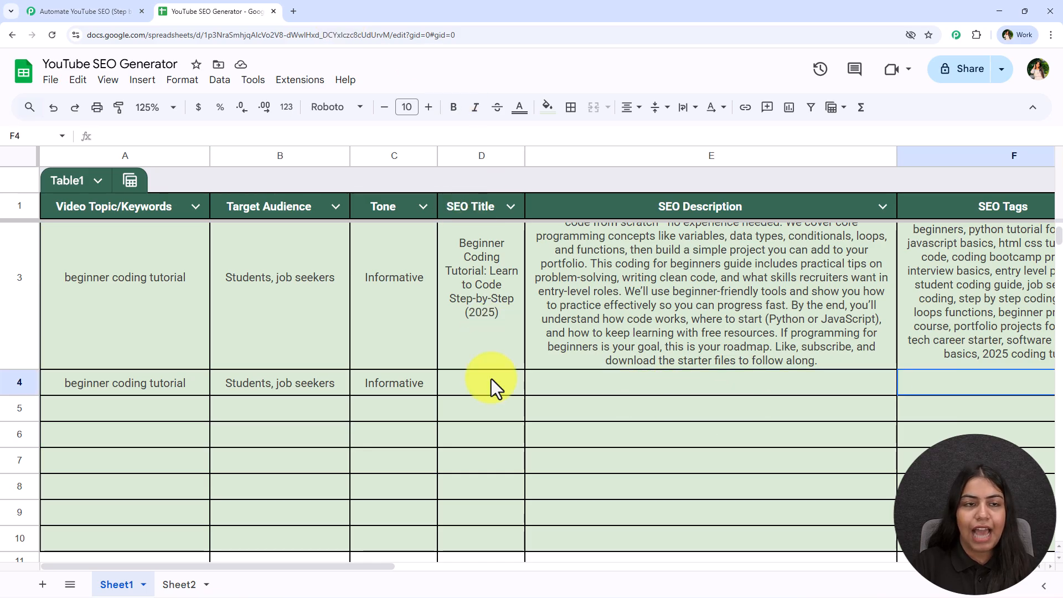
- Add an OpenAI (ChatGPT, DALL-E, Whisper) action after the Google Sheets trigger in Pabbly Connect, with ChatGPT as its event
{"action": "left_click", "coordinate": [81, 10]}
{"action": "left_click", "coordinate": [351, 299]}
{"action": "type", "text": "Open"}
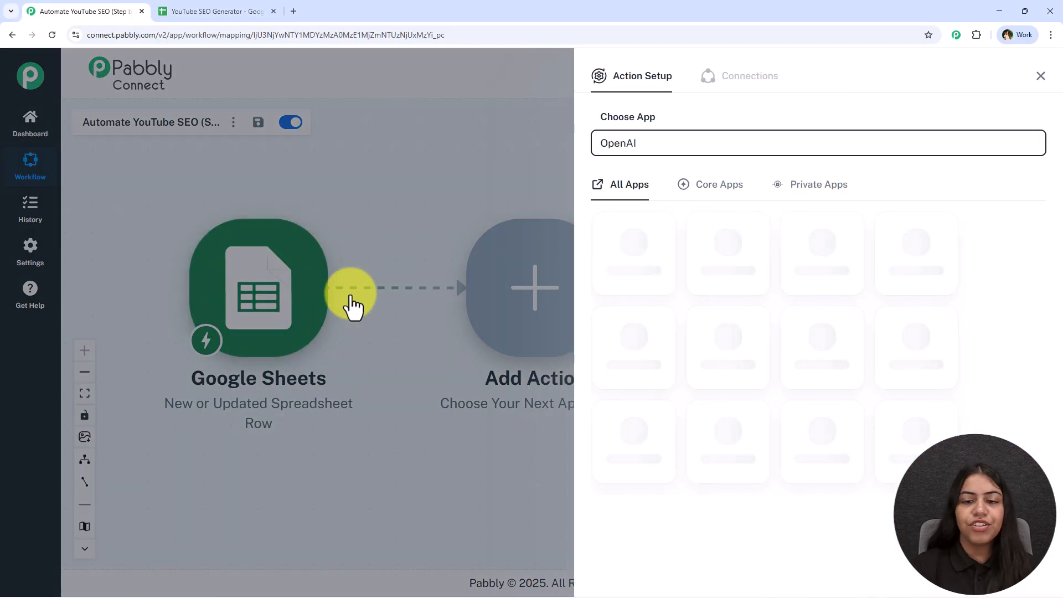
{"action": "type", "text": "AI"}
{"action": "left_click", "coordinate": [634, 261]}
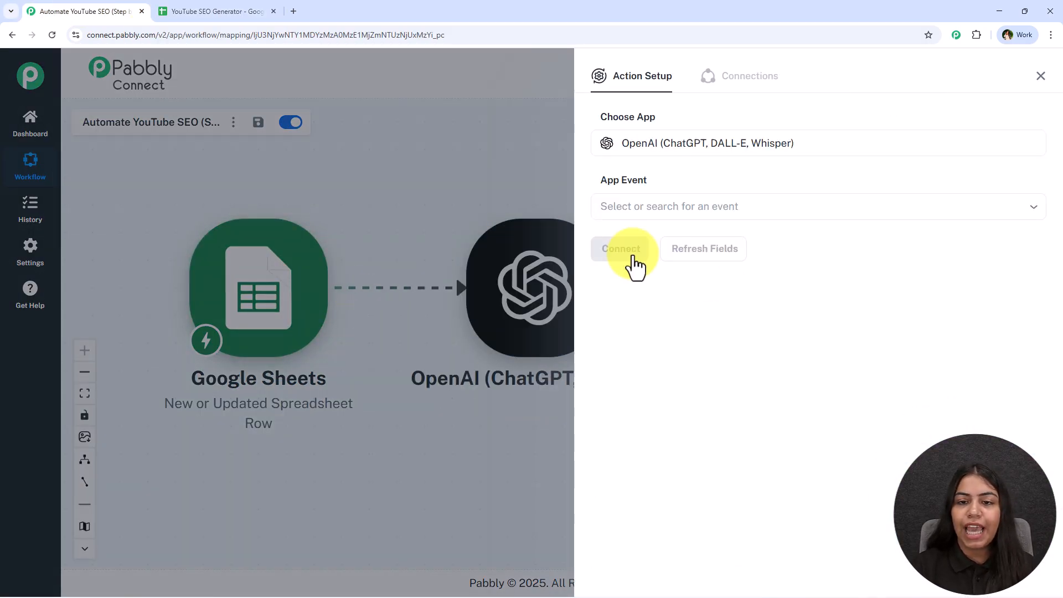
{"action": "left_click", "coordinate": [642, 217]}
{"action": "left_click", "coordinate": [812, 244]}
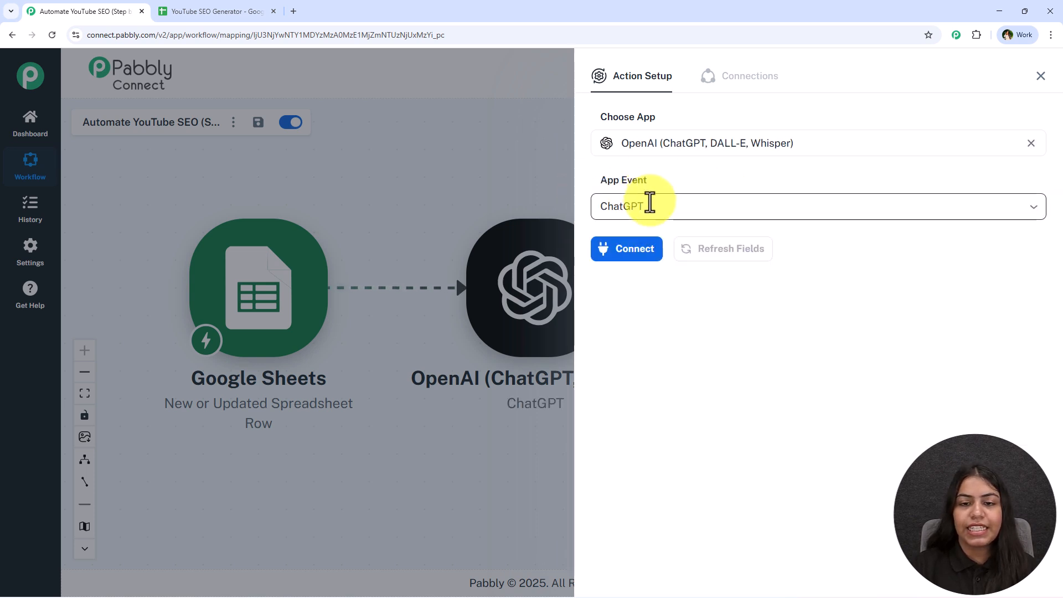
- Start a new OpenAI connection for the ChatGPT action and open the OpenAI API keys page
{"action": "left_click", "coordinate": [630, 250]}
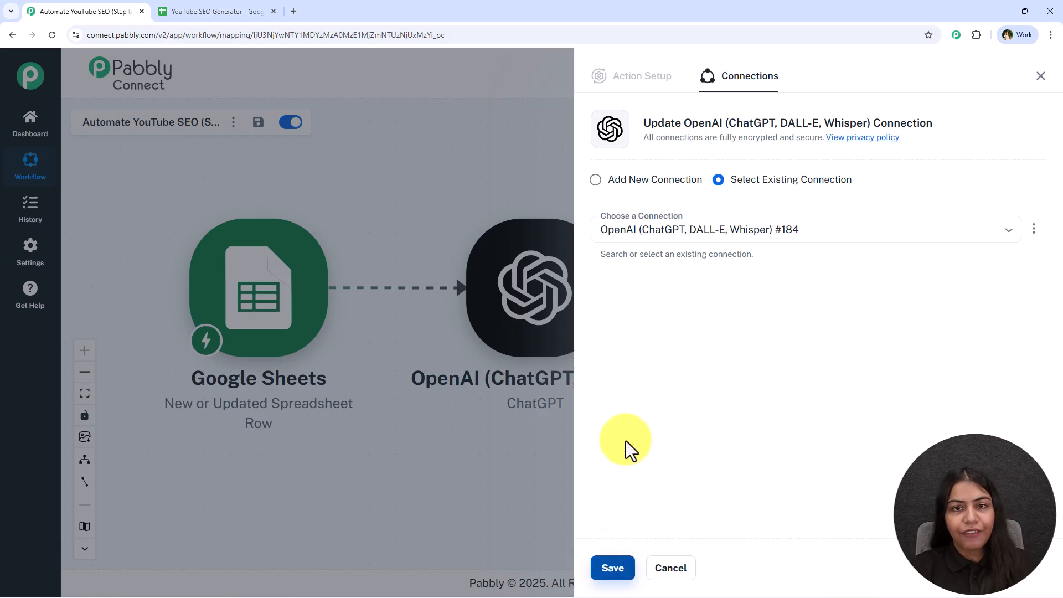
{"action": "left_click", "coordinate": [678, 191]}
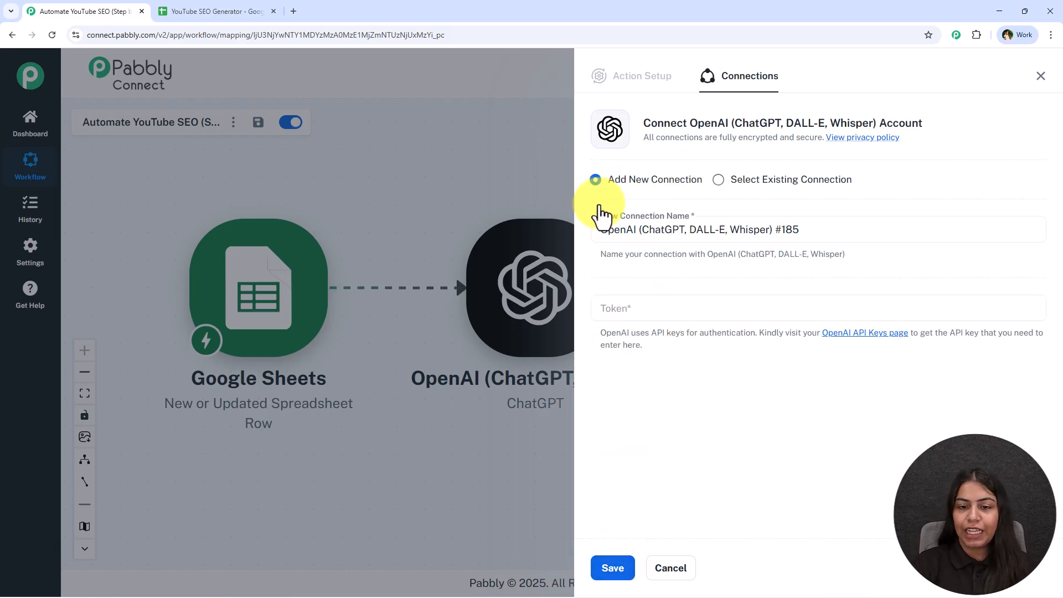
{"action": "left_click", "coordinate": [731, 304]}
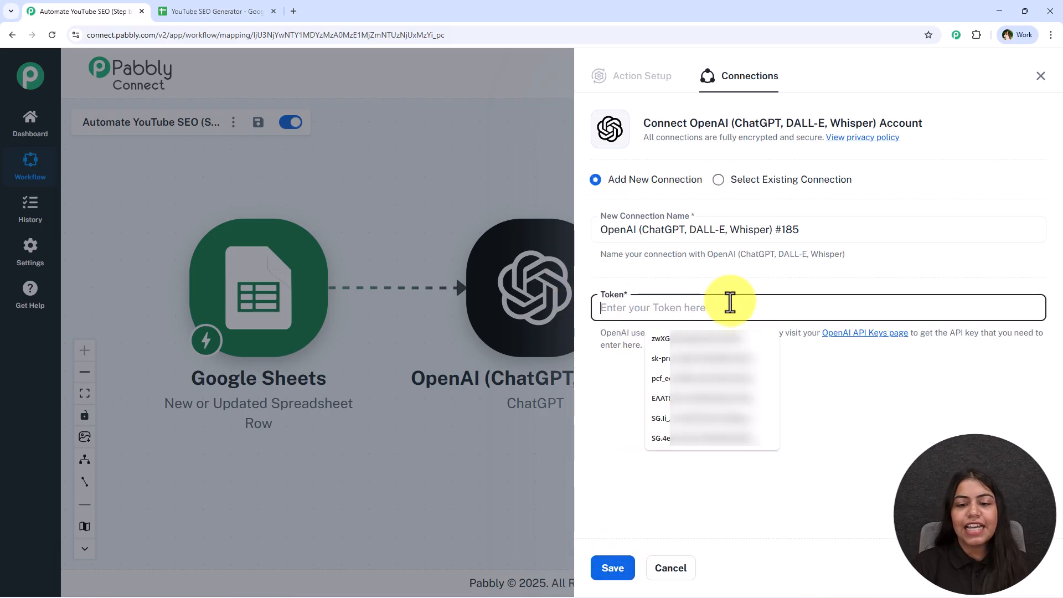
{"action": "left_click", "coordinate": [810, 365]}
{"action": "left_click_drag", "start_coordinate": [758, 334], "coordinate": [901, 333]}
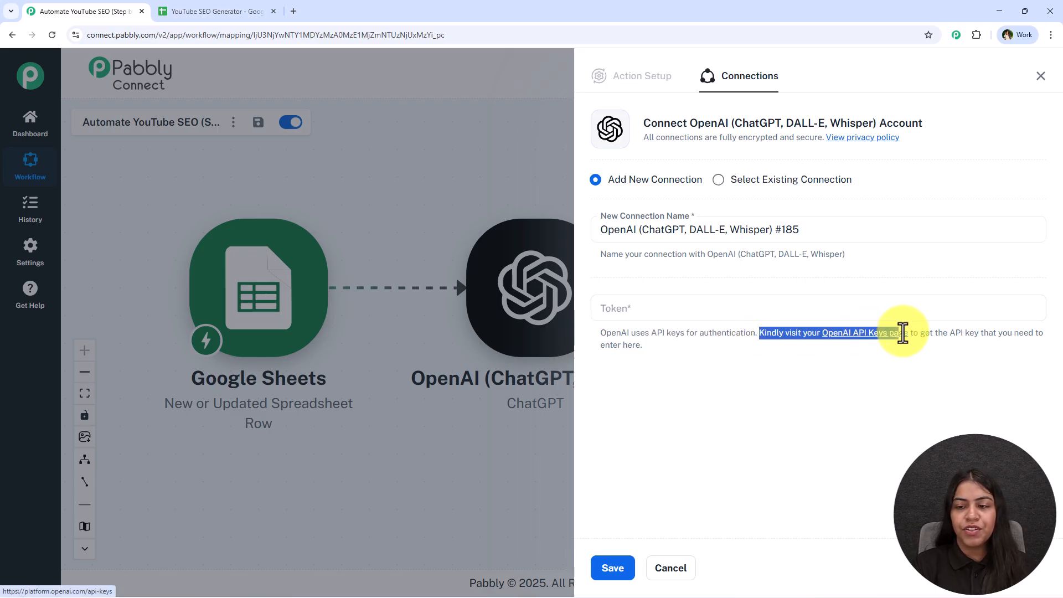
{"action": "left_click", "coordinate": [900, 335]}
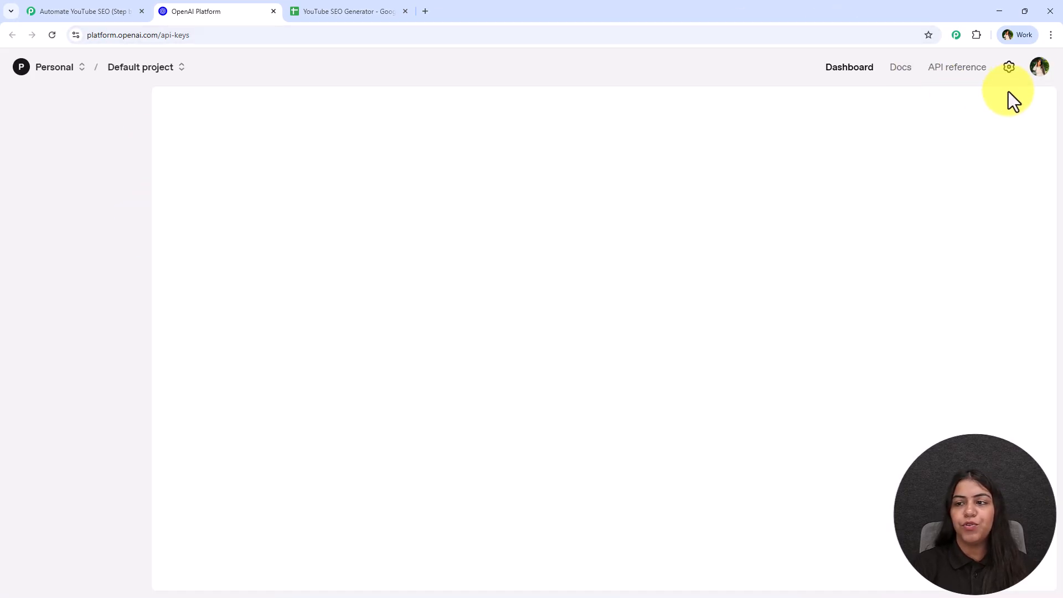
- Create a new OpenAI secret key in the Default project and copy it
{"action": "left_click", "coordinate": [979, 118]}
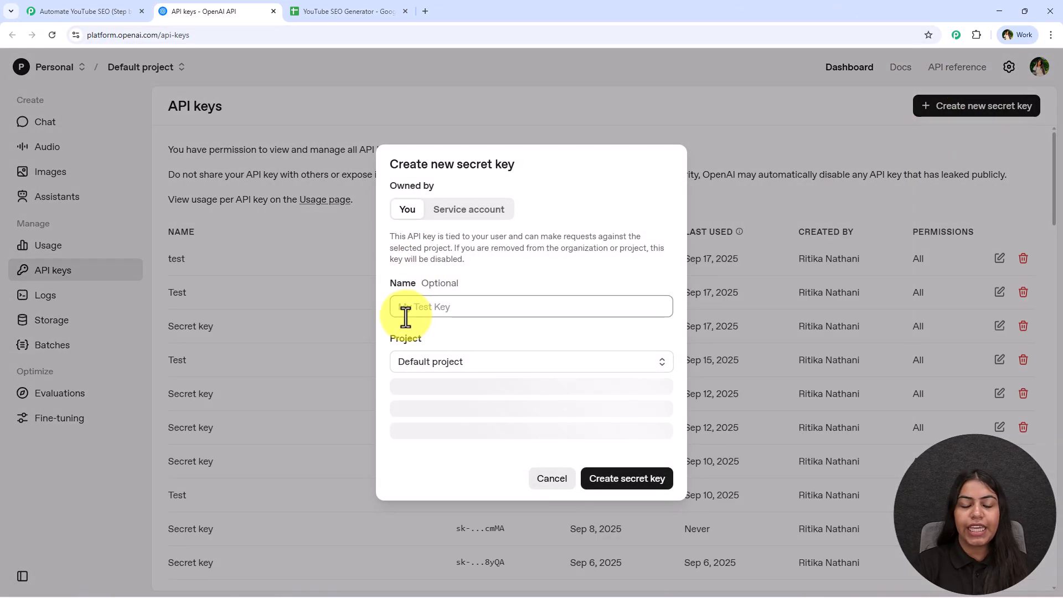
{"action": "left_click", "coordinate": [429, 370]}
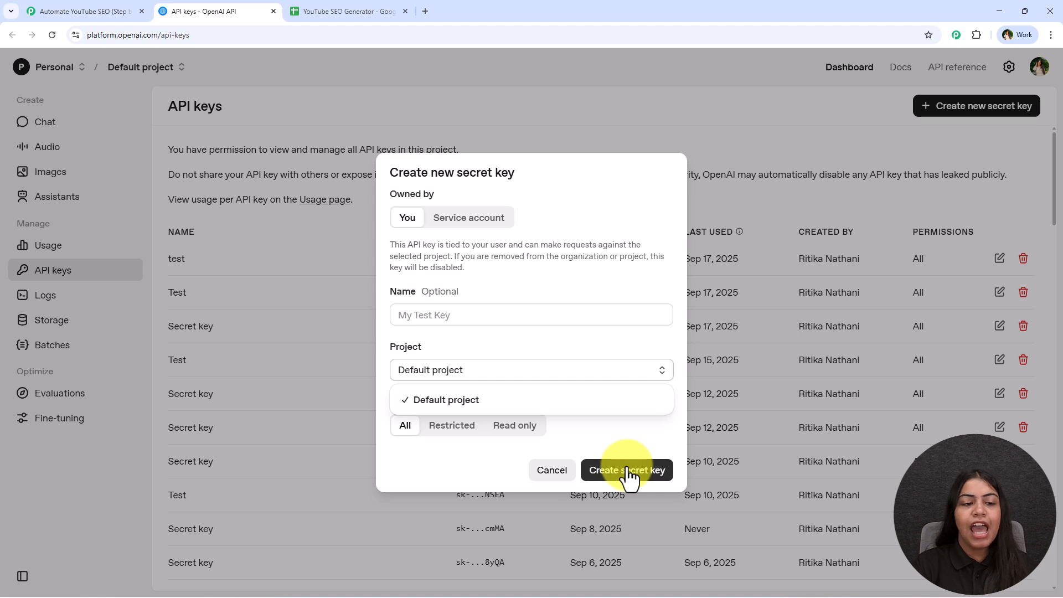
{"action": "left_click", "coordinate": [628, 470]}
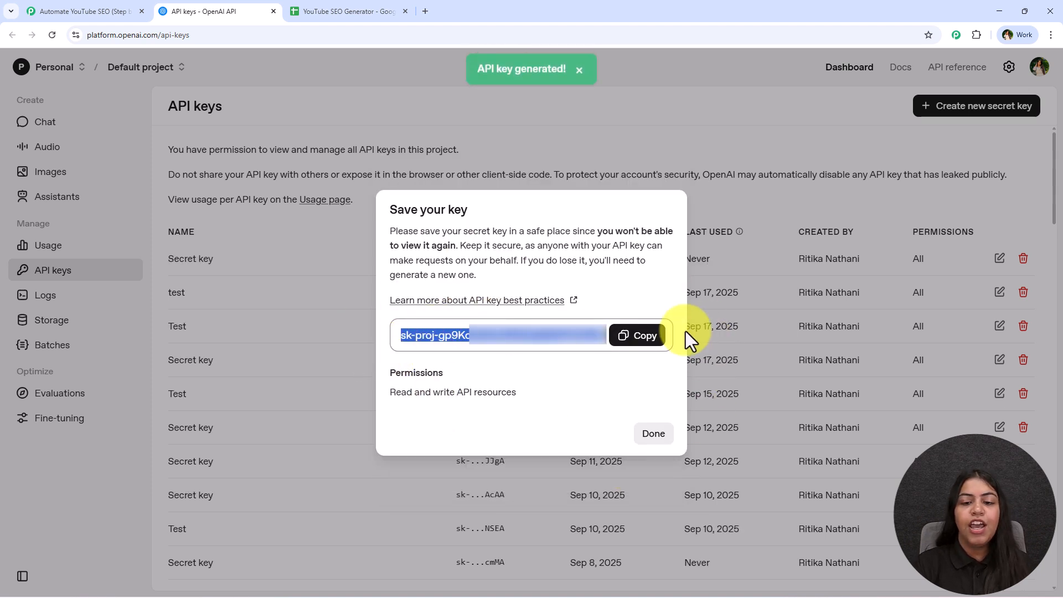
{"action": "left_click", "coordinate": [641, 336]}
- Paste the copied API key as the token of the new OpenAI connection in Pabbly Connect and save the connection
{"action": "left_click", "coordinate": [348, 11]}
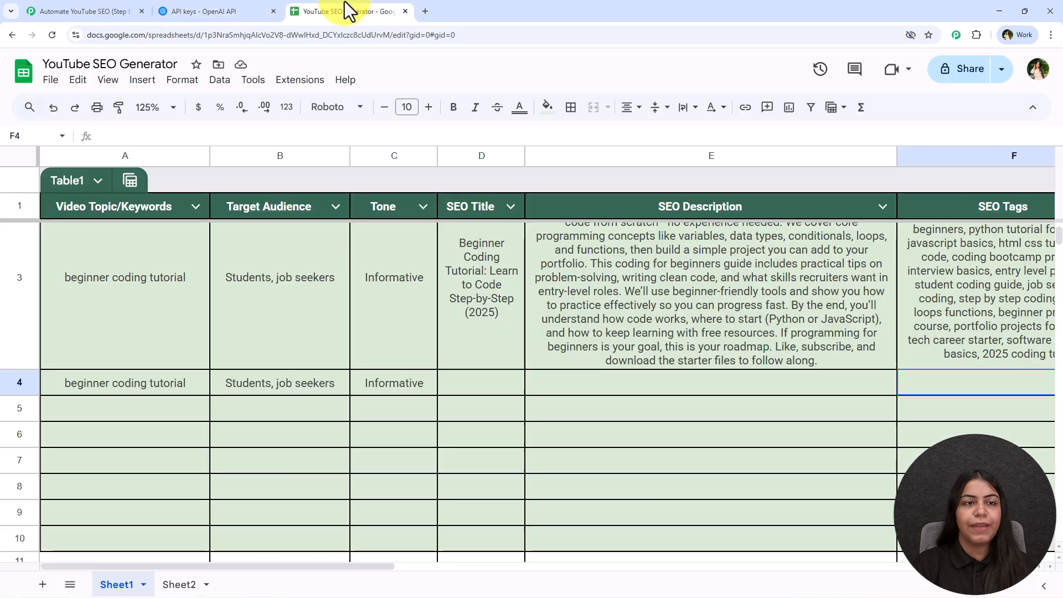
{"action": "left_click", "coordinate": [147, 10]}
{"action": "left_click", "coordinate": [637, 304]}
{"action": "right_click", "coordinate": [598, 305]}
{"action": "left_click", "coordinate": [673, 438]}
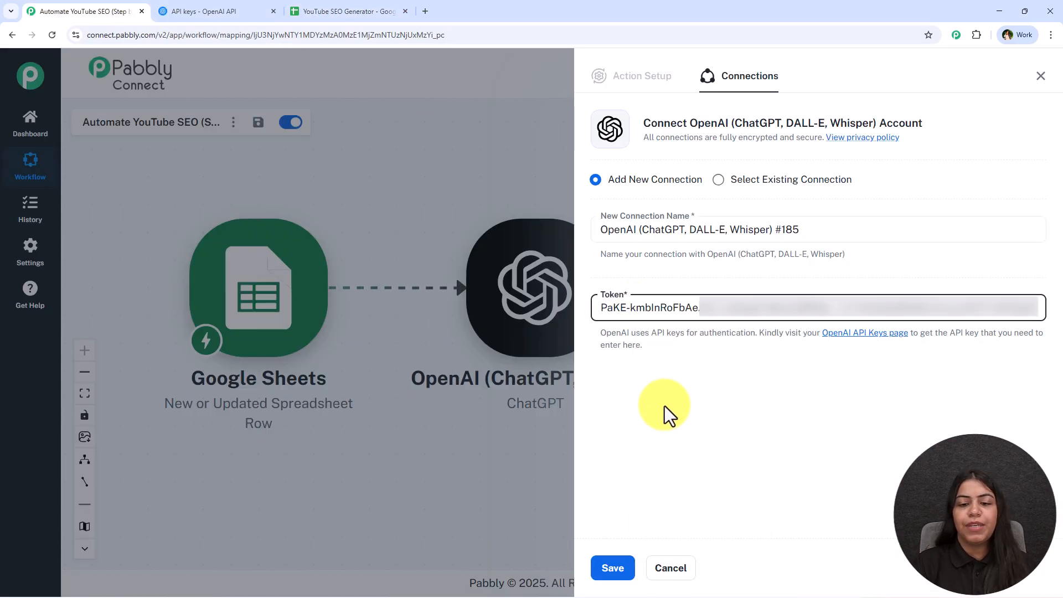
{"action": "left_click", "coordinate": [612, 569]}
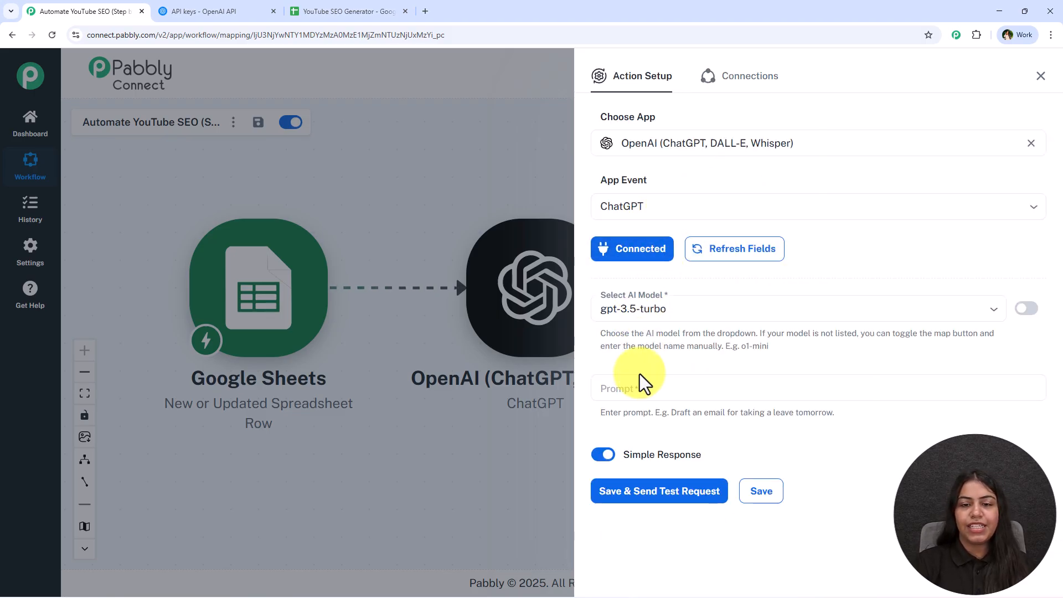
- Set the ChatGPT action's AI model to gpt-5
{"action": "left_click", "coordinate": [648, 300]}
{"action": "left_click", "coordinate": [643, 305]}
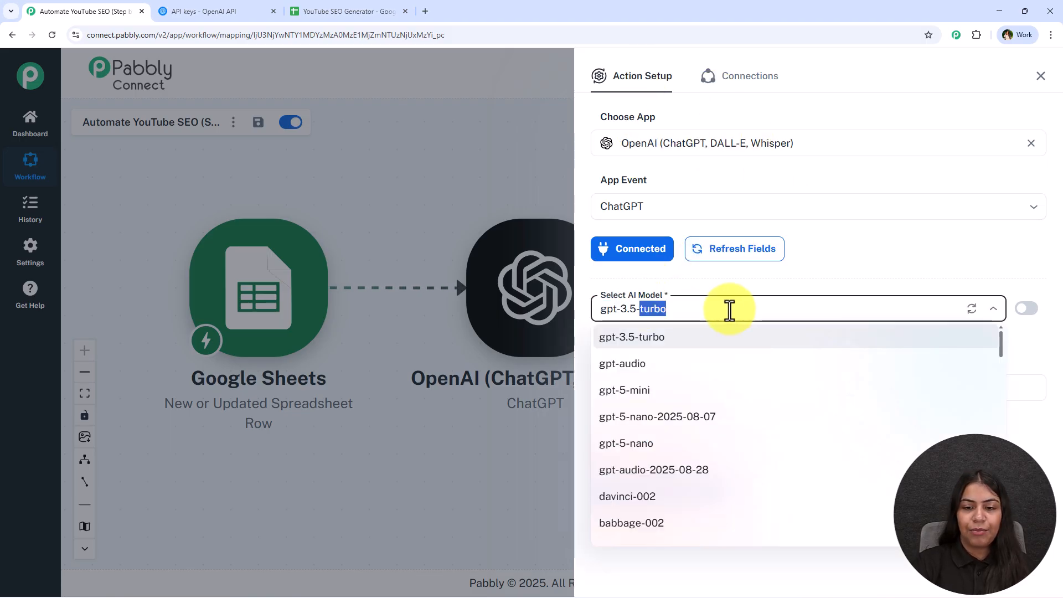
{"action": "type", "text": "5"}
{"action": "scroll", "coordinate": [825, 438], "scroll_direction": "down", "scroll_amount": 5}
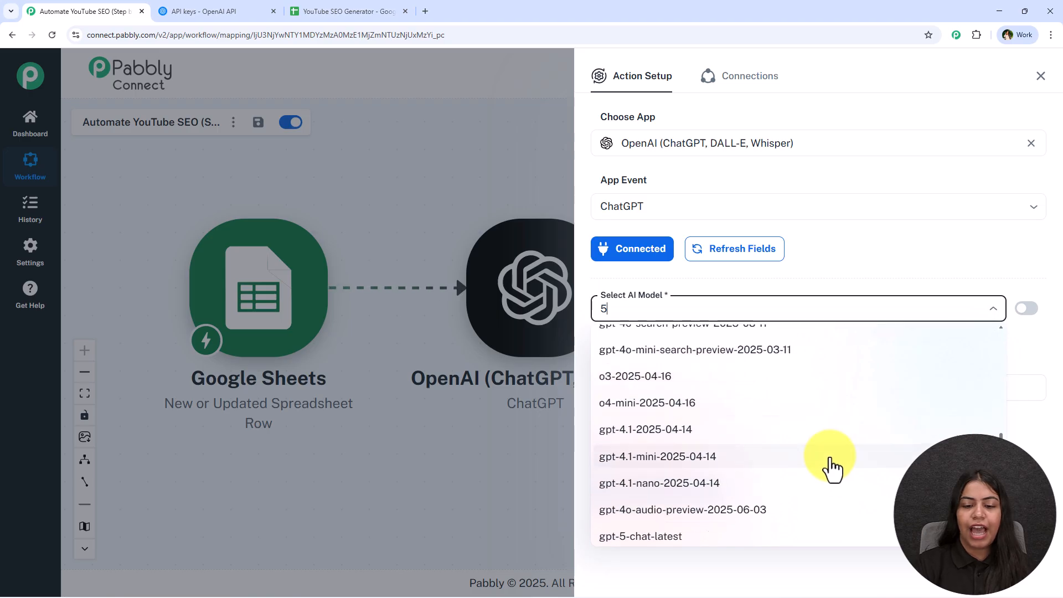
{"action": "left_click", "coordinate": [673, 480]}
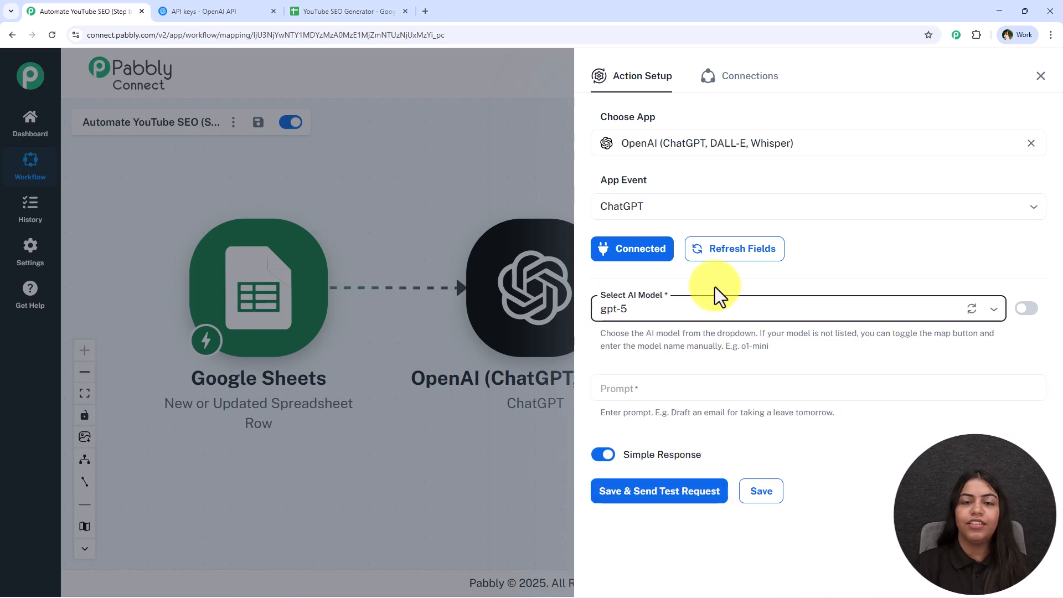
- Fill the ChatGPT prompt with the copied YouTube SEO strategist instructions covering topic, audience, tone and guidelines for JSON-formatted title, description and tags
{"action": "left_click", "coordinate": [686, 385]}
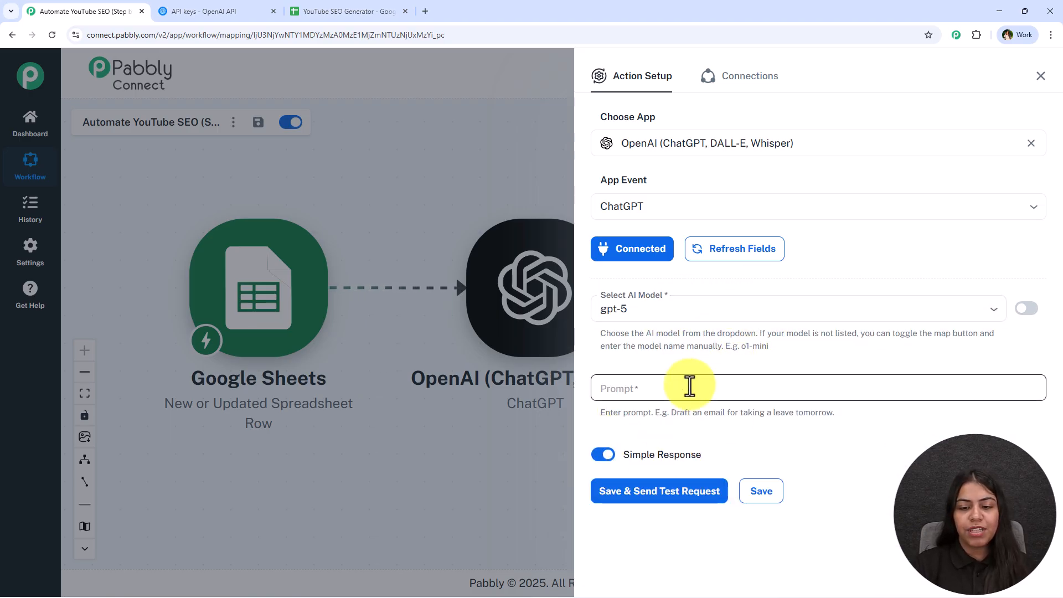
{"action": "left_click", "coordinate": [360, 12]}
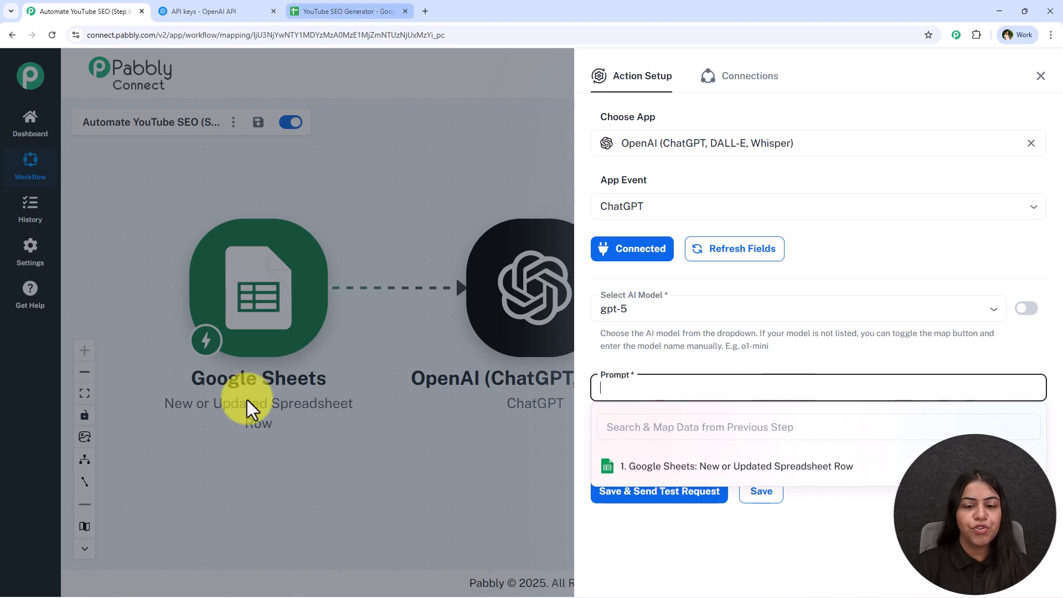
{"action": "left_click", "coordinate": [519, 366]}
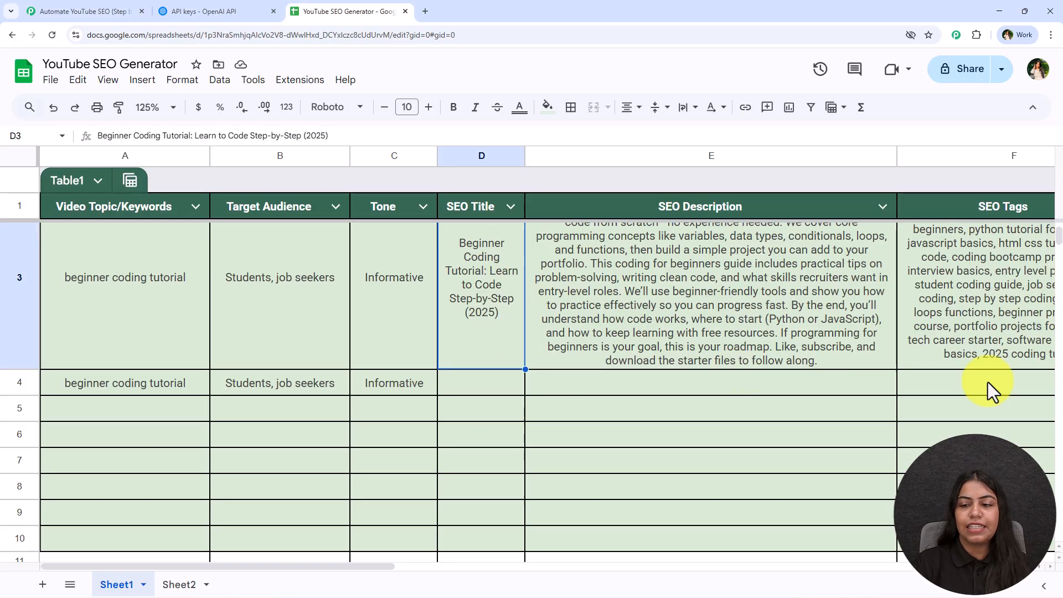
{"action": "left_click", "coordinate": [103, 8]}
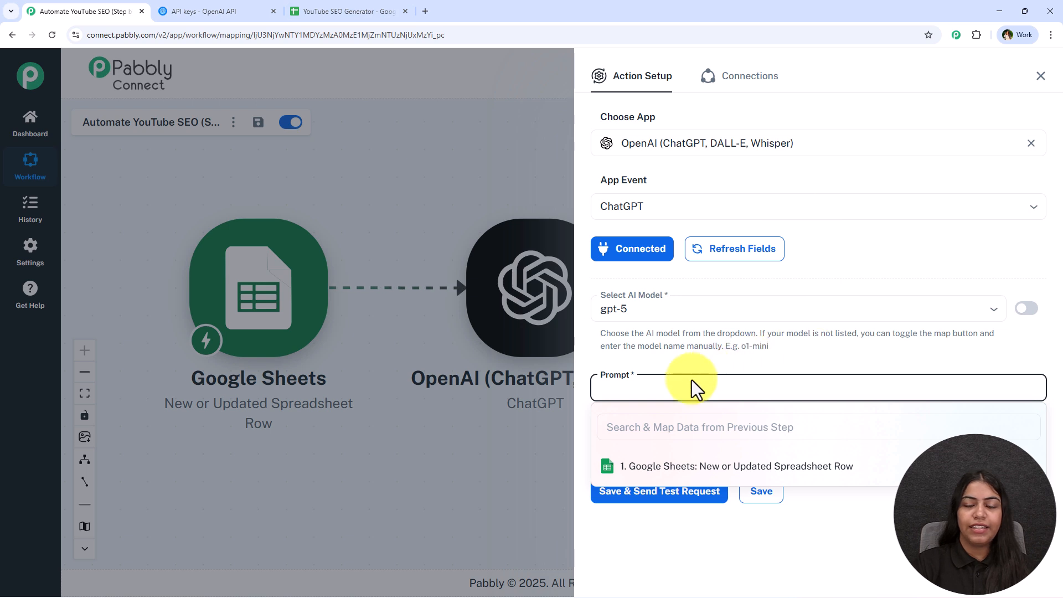
{"action": "key", "text": "ctrl+v"}
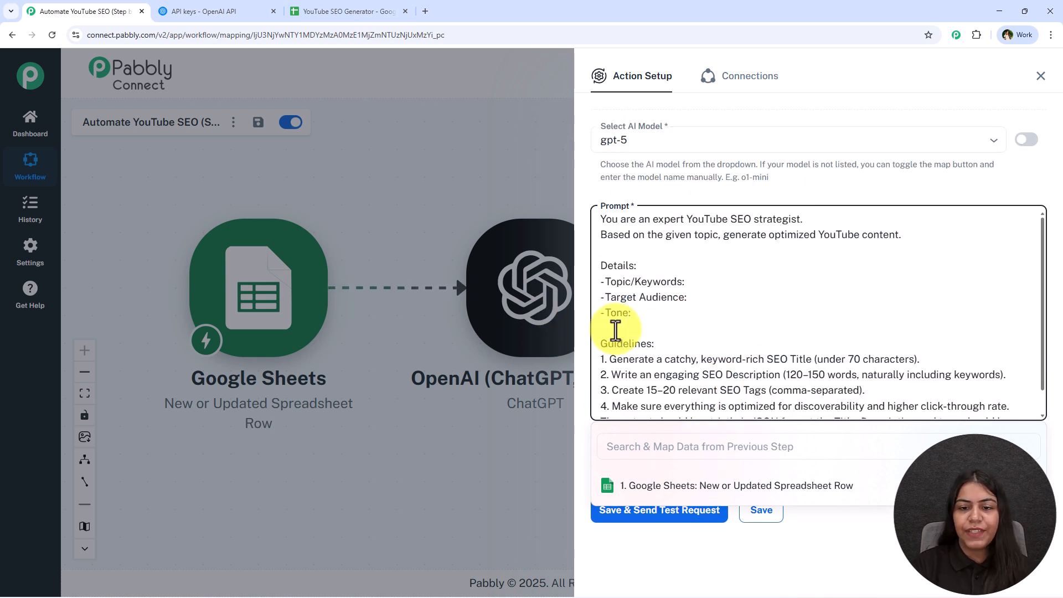
- Map Video Topic/Keywords and Target Audience from the Google Sheets trigger into the matching detail lines of the prompt
{"action": "left_click", "coordinate": [690, 314]}
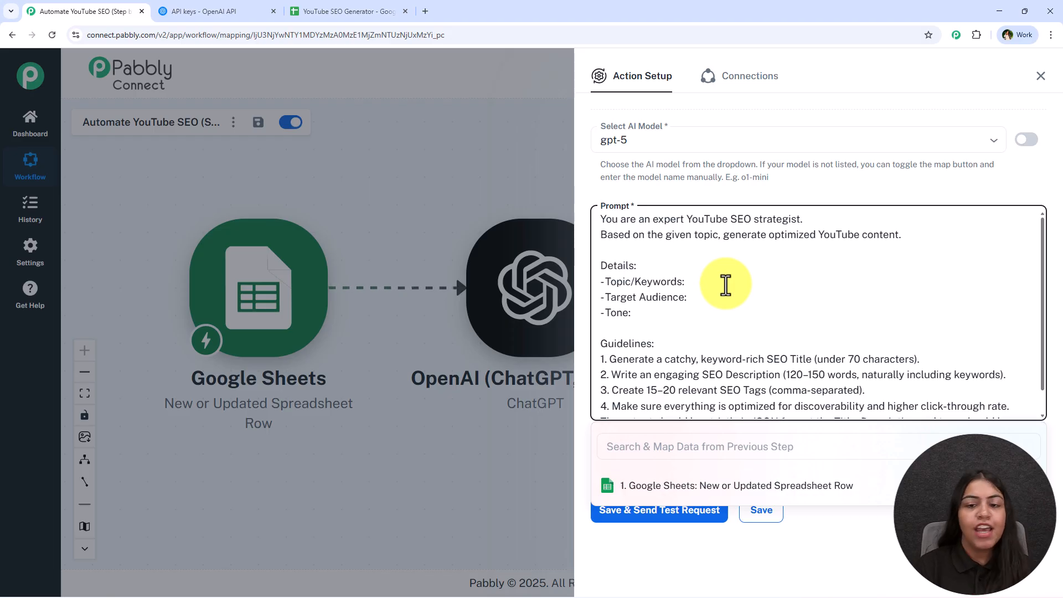
{"action": "type", "text": "vid"}
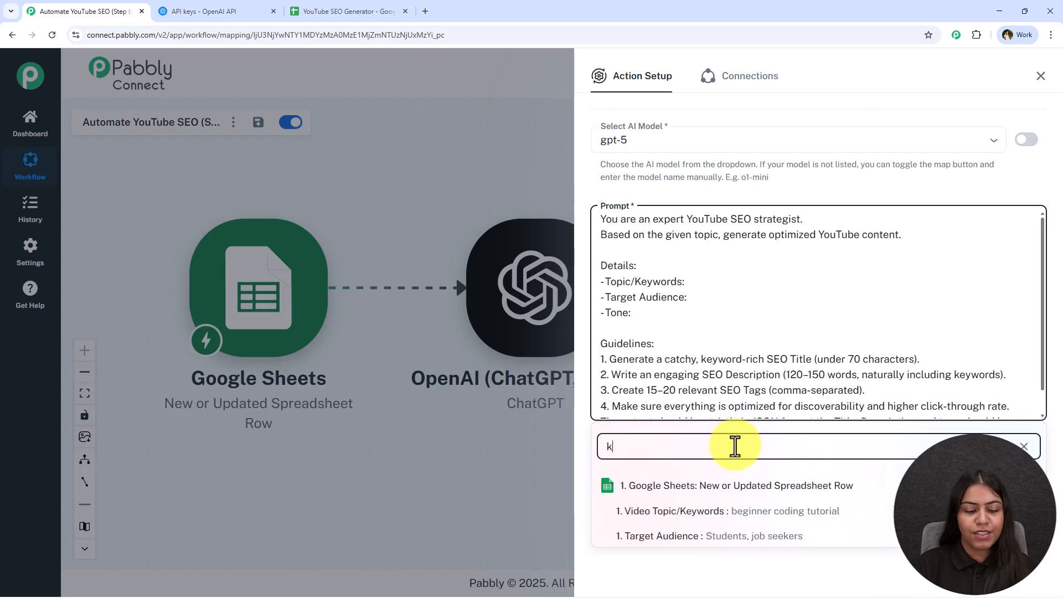
{"action": "left_click", "coordinate": [760, 512]}
{"action": "left_click", "coordinate": [702, 302]}
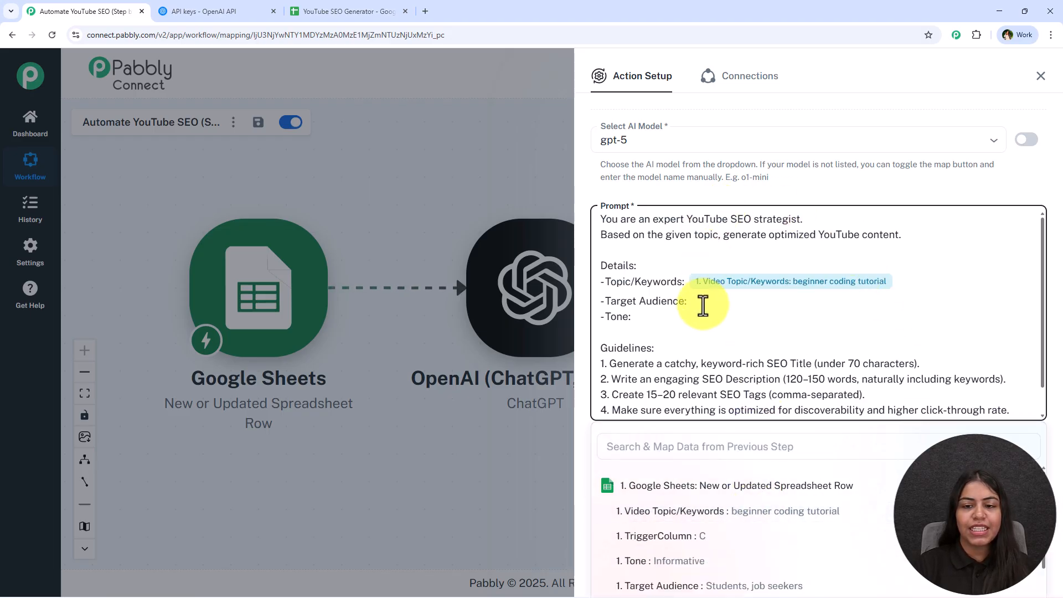
{"action": "left_click", "coordinate": [720, 587]}
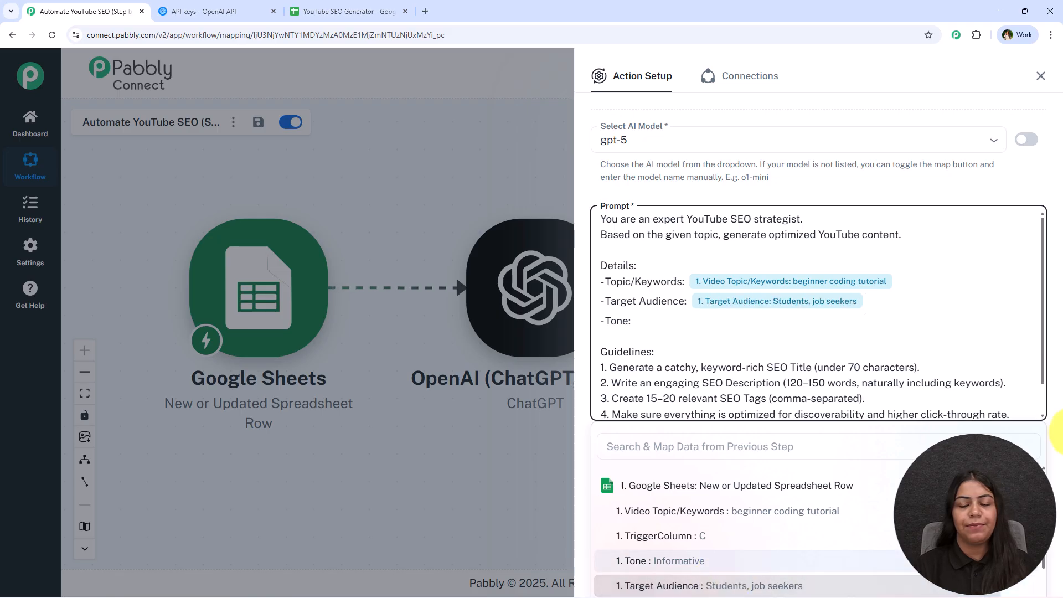
- Map the trigger's Tone value into the prompt's Tone line, keeping one blank line before the Guidelines
{"action": "left_click", "coordinate": [635, 320]}
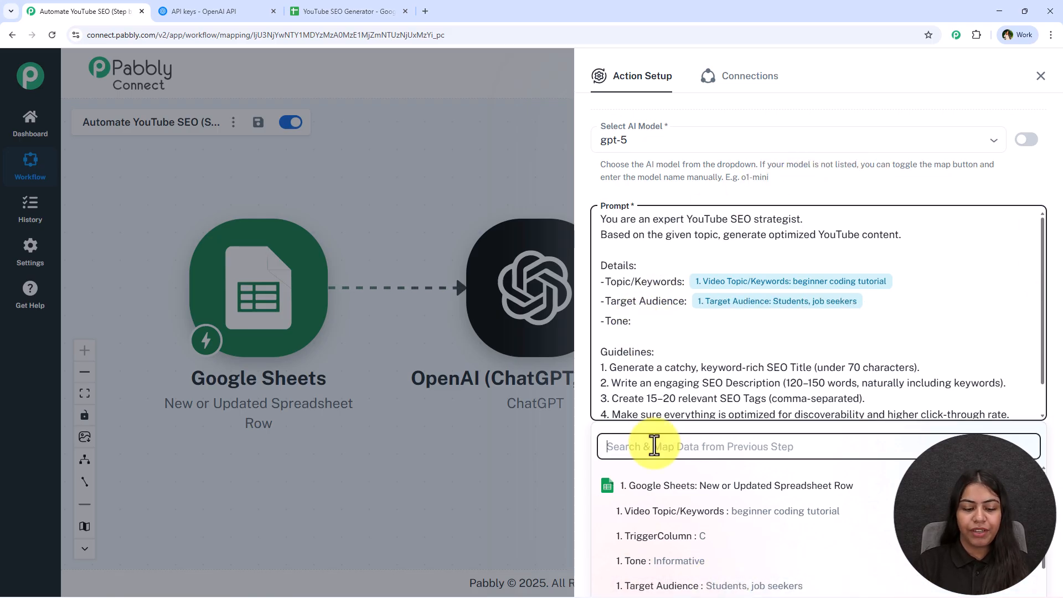
{"action": "type", "text": "t"}
{"action": "left_click", "coordinate": [687, 562]}
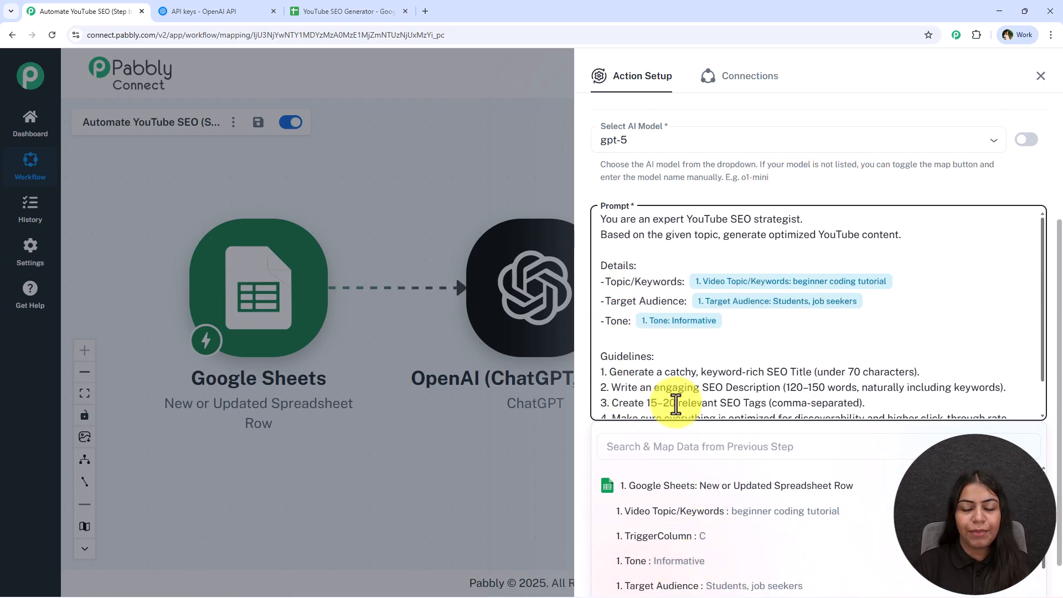
{"action": "key", "text": "Delete"}
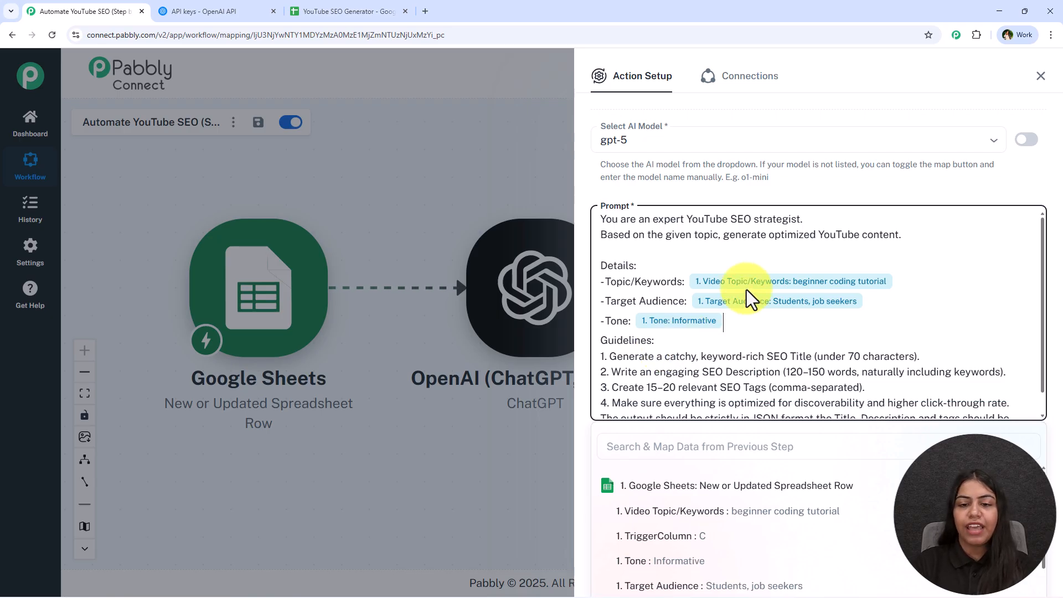
{"action": "key", "text": "Return"}
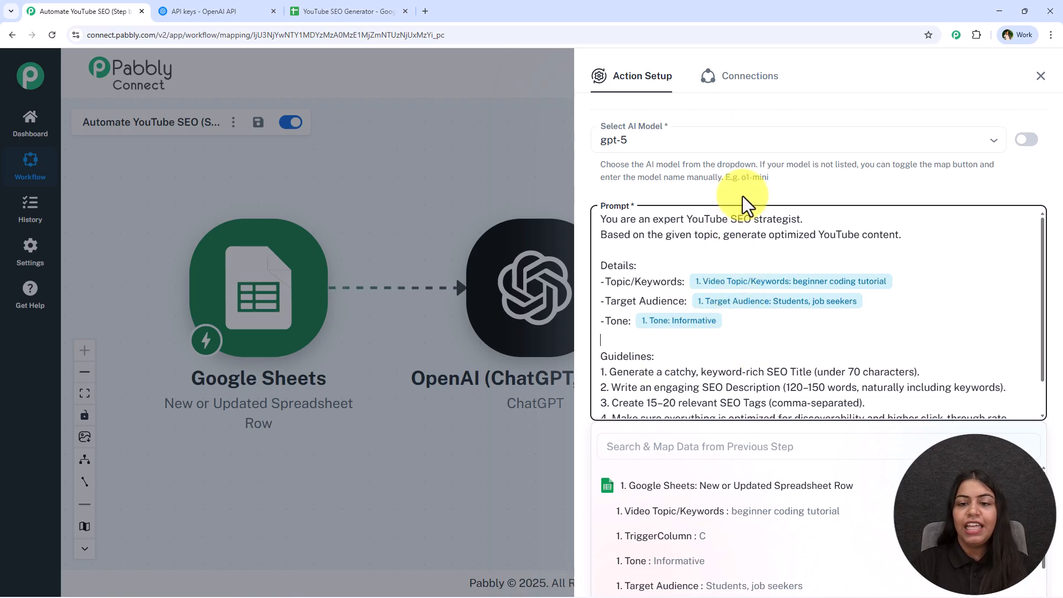
{"action": "left_click", "coordinate": [741, 195]}
- Review the completed prompt, then save the ChatGPT action and send a test request
{"action": "scroll", "coordinate": [757, 285], "scroll_direction": "down", "scroll_amount": 1}
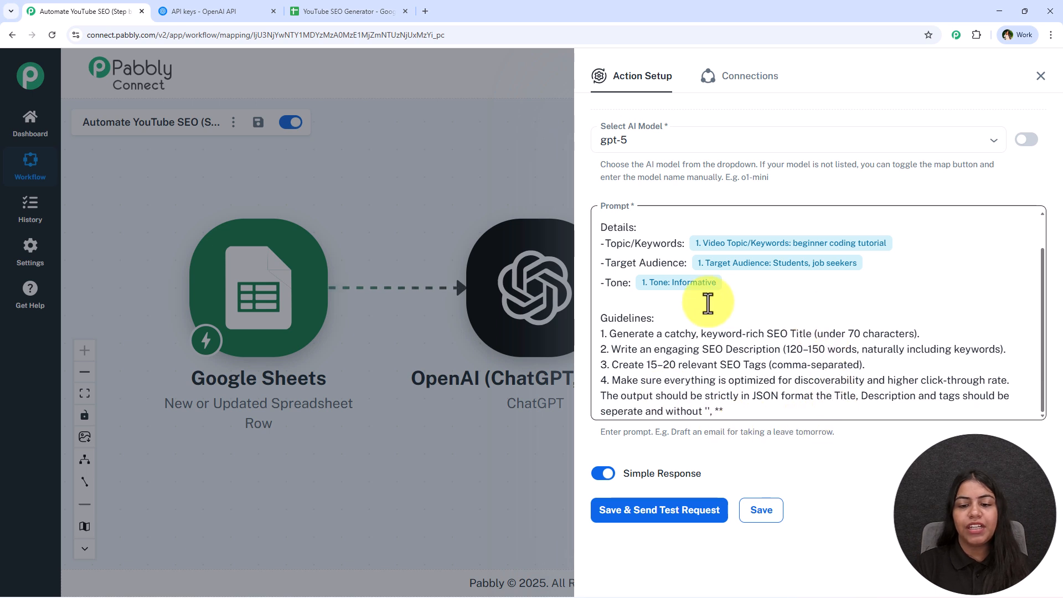
{"action": "scroll", "coordinate": [646, 364], "scroll_direction": "up", "scroll_amount": 1}
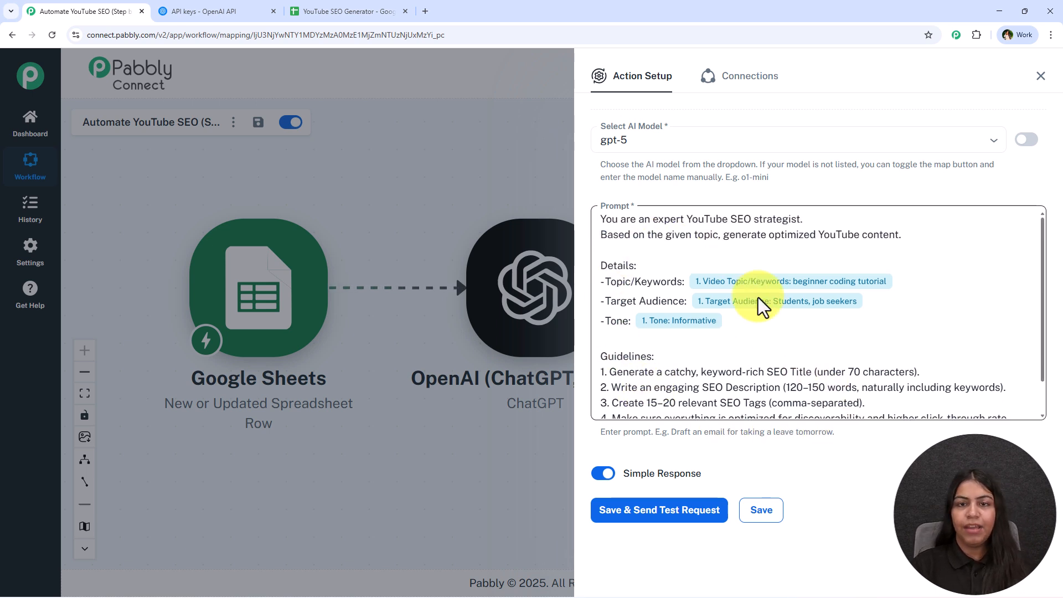
{"action": "left_click", "coordinate": [675, 510]}
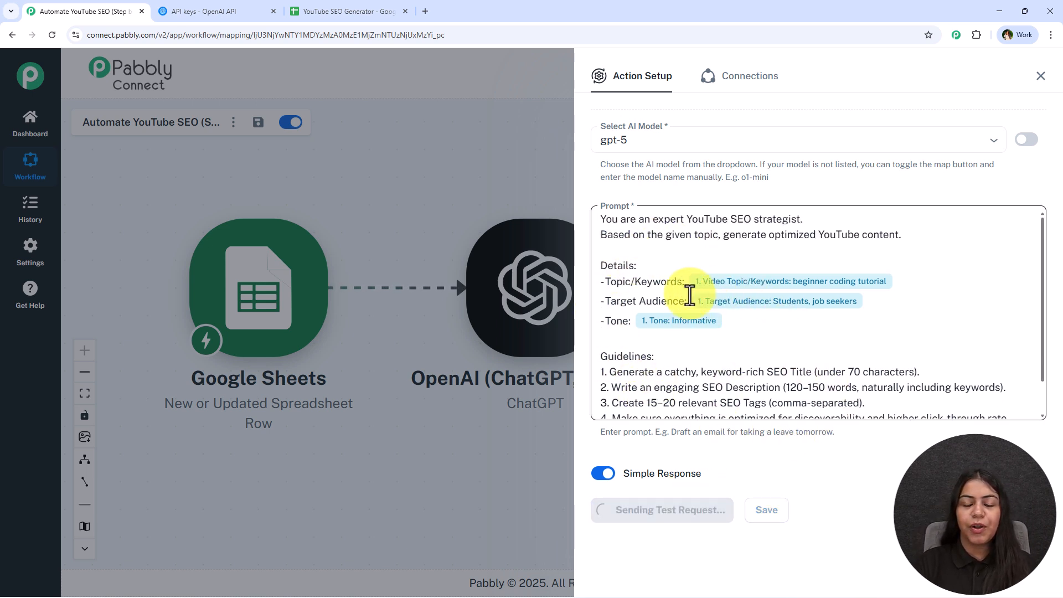
- Examine the title, description and tags in the ChatGPT response, enlarging the title and tags values to read them
{"action": "scroll", "coordinate": [672, 304], "scroll_direction": "down", "scroll_amount": 1}
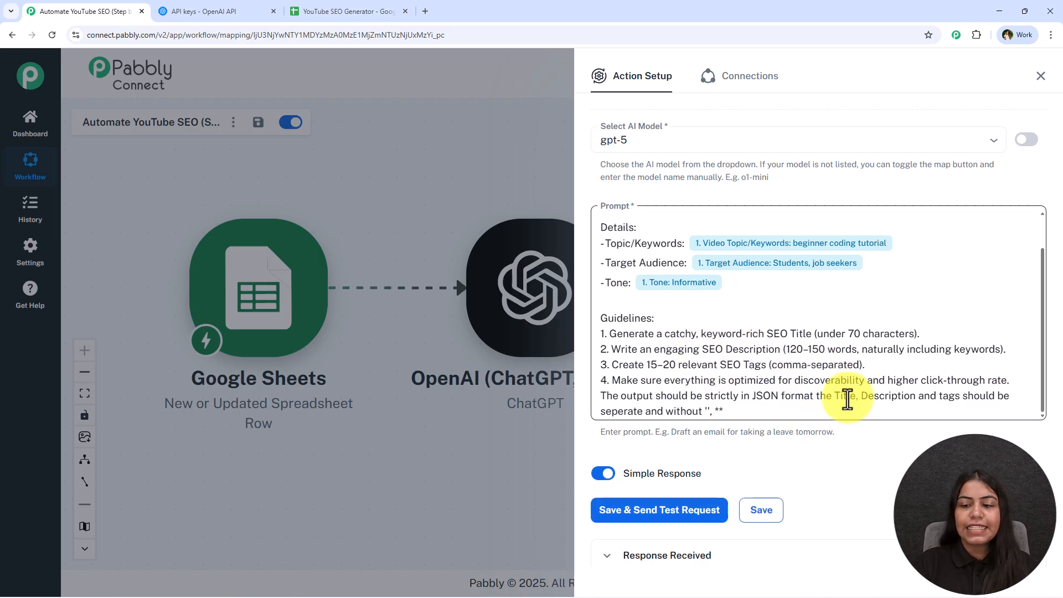
{"action": "scroll", "coordinate": [830, 321], "scroll_direction": "down", "scroll_amount": 10}
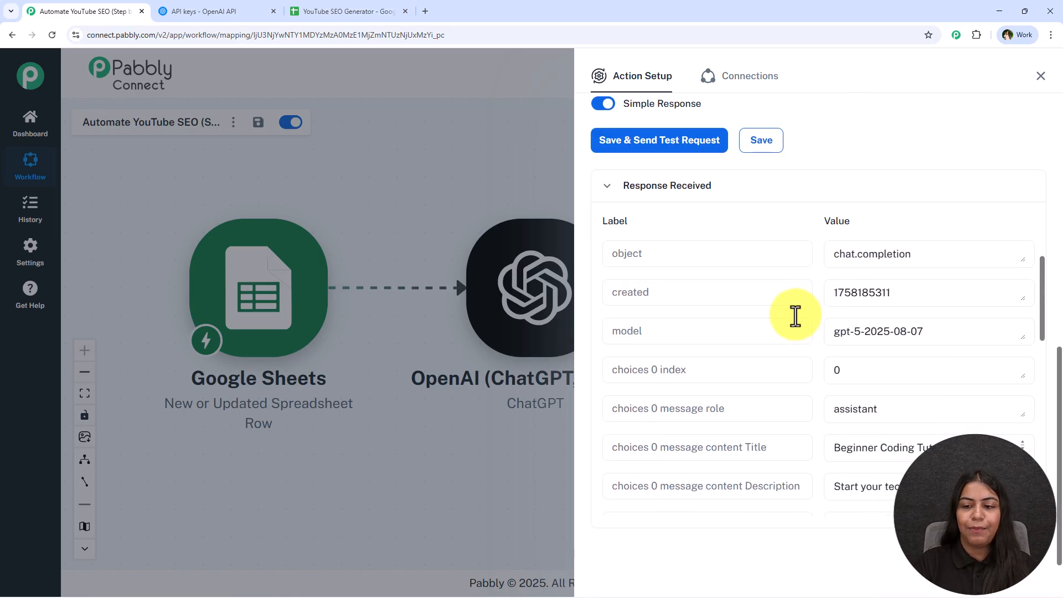
{"action": "scroll", "coordinate": [776, 334], "scroll_direction": "down", "scroll_amount": 1}
{"action": "left_click_drag", "start_coordinate": [744, 335], "coordinate": [757, 372]}
{"action": "double_click", "coordinate": [757, 372]}
{"action": "double_click", "coordinate": [759, 408]}
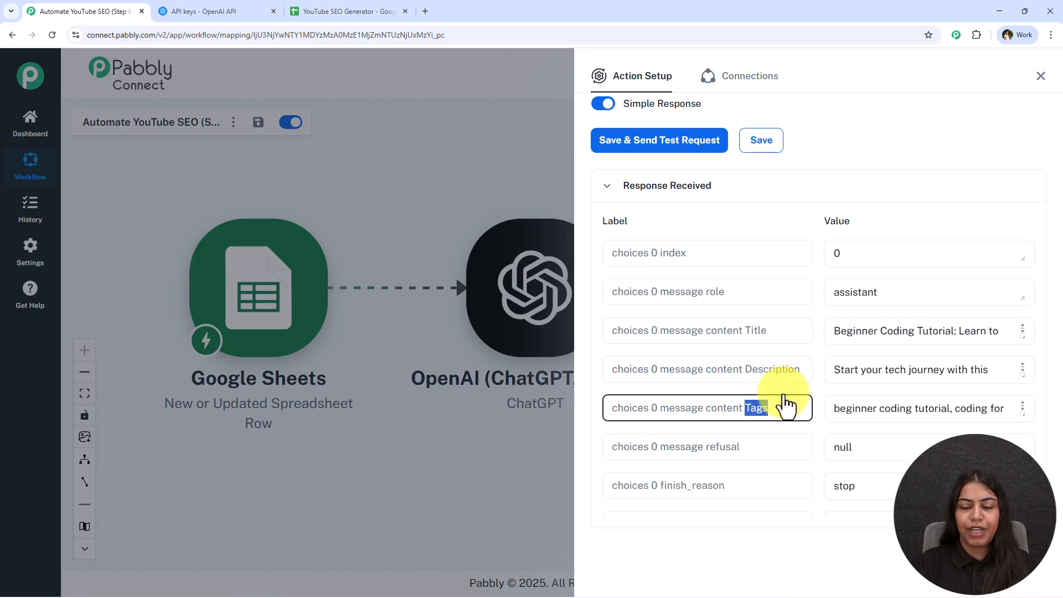
{"action": "scroll", "coordinate": [879, 365], "scroll_direction": "down", "scroll_amount": 1}
{"action": "scroll", "coordinate": [1016, 250], "scroll_direction": "down", "scroll_amount": 3}
{"action": "scroll", "coordinate": [1006, 301], "scroll_direction": "up", "scroll_amount": 2}
{"action": "left_click_drag", "start_coordinate": [1022, 289], "coordinate": [803, 244]}
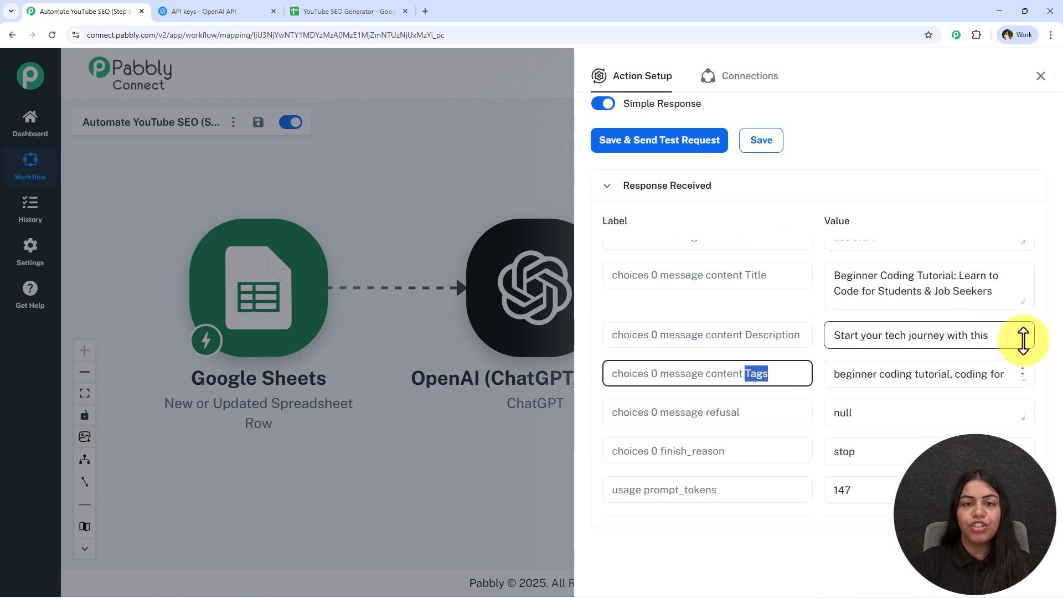
{"action": "left_click_drag", "start_coordinate": [1023, 340], "coordinate": [1006, 321]}
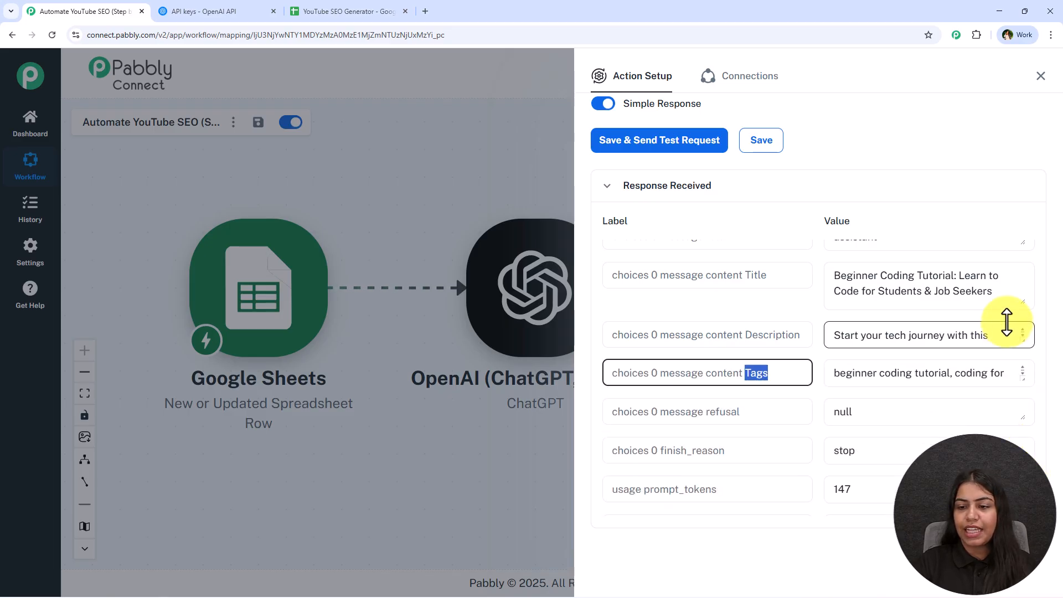
{"action": "left_click_drag", "start_coordinate": [1023, 379], "coordinate": [1023, 426]}
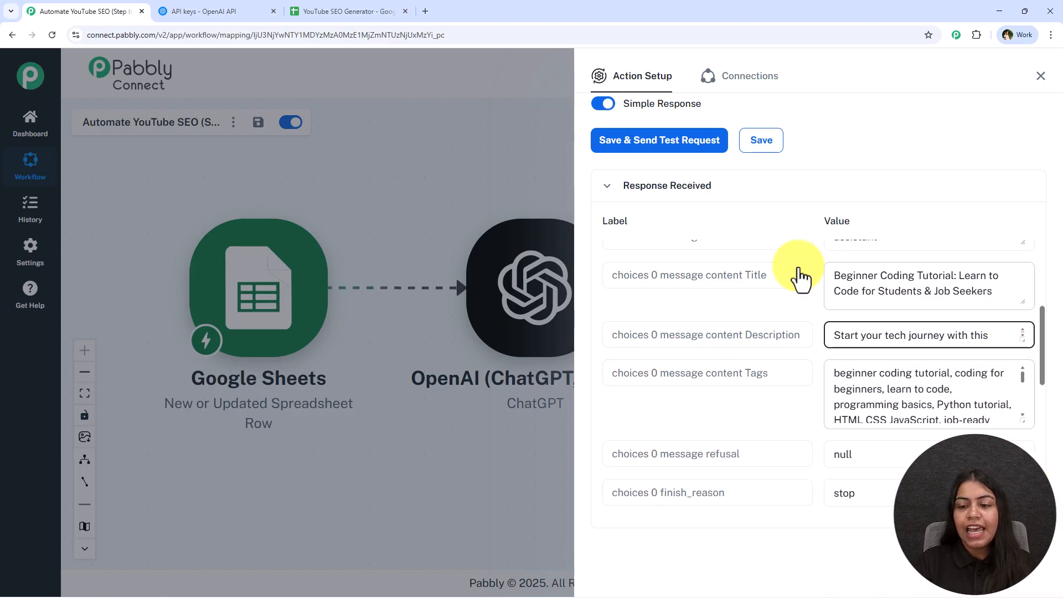
- Close the ChatGPT setup and add a Google Sheets action with the Update Row event after it
{"action": "left_click", "coordinate": [1040, 77]}
{"action": "left_click", "coordinate": [618, 290]}
{"action": "type", "text": "She"}
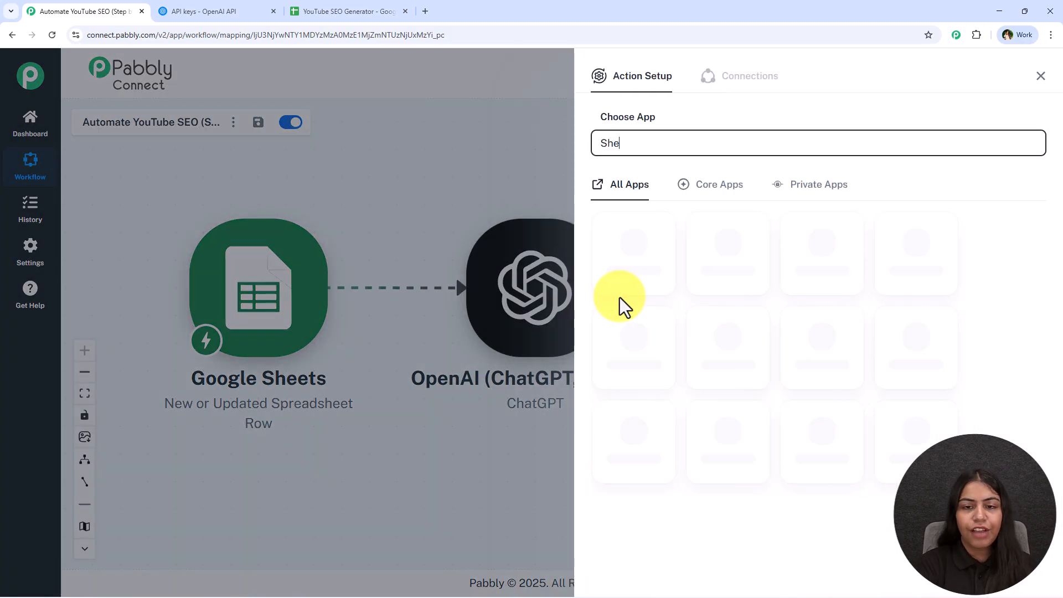
{"action": "type", "text": "ets"}
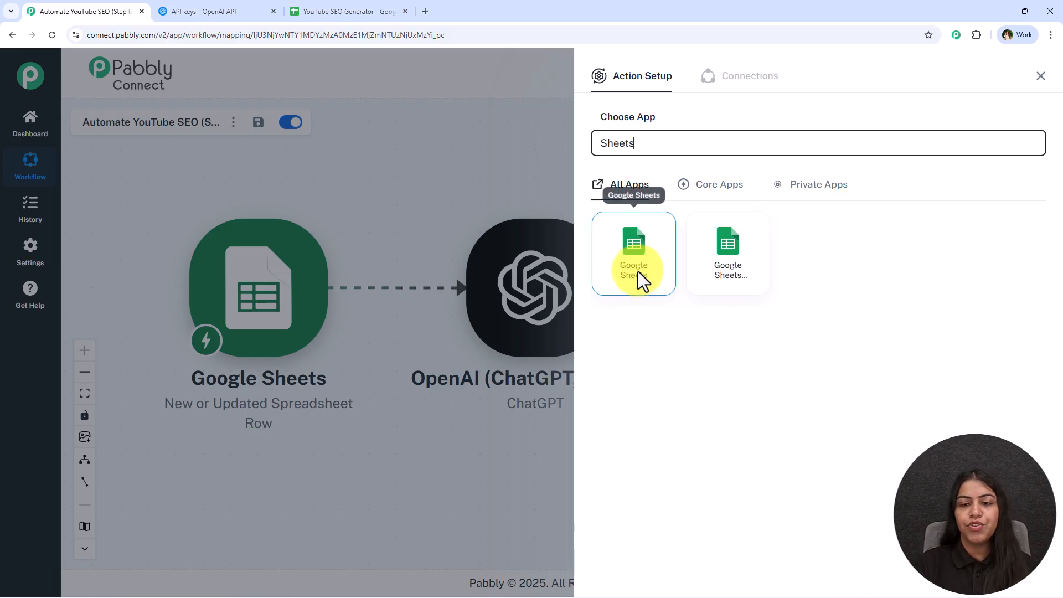
{"action": "left_click", "coordinate": [638, 274]}
{"action": "left_click", "coordinate": [653, 210]}
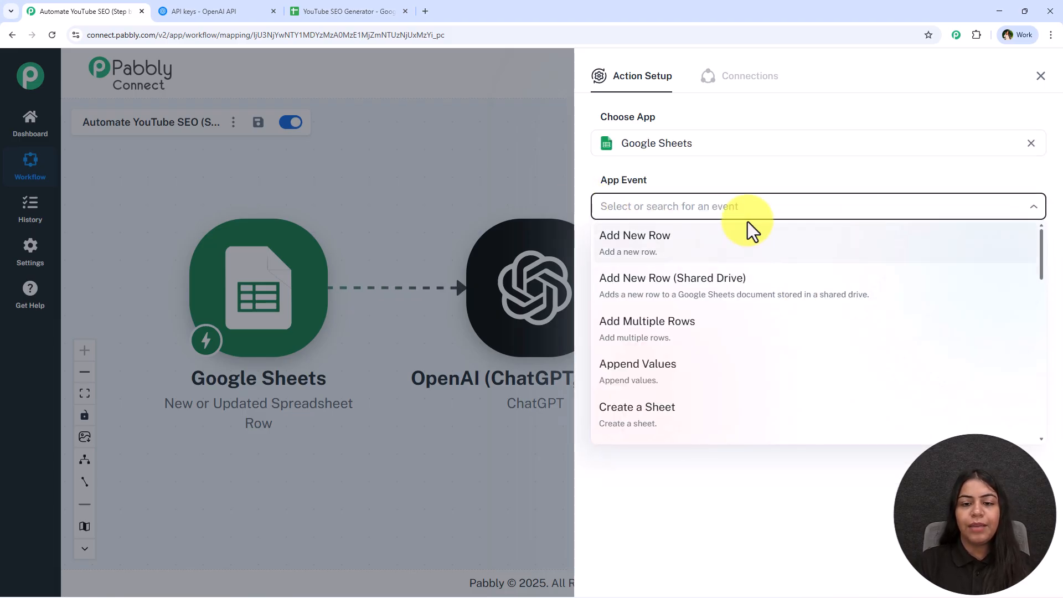
{"action": "type", "text": "up"}
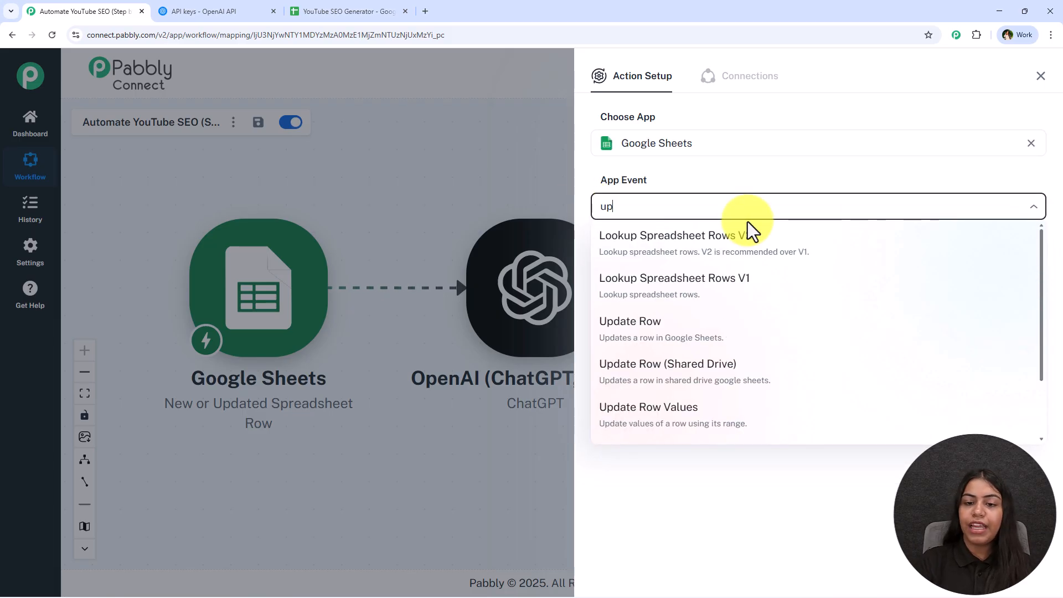
{"action": "left_click", "coordinate": [742, 327]}
- Create a new Google Sheets connection for the Update Row action by signing in with the Google account and granting access
{"action": "left_click", "coordinate": [648, 253]}
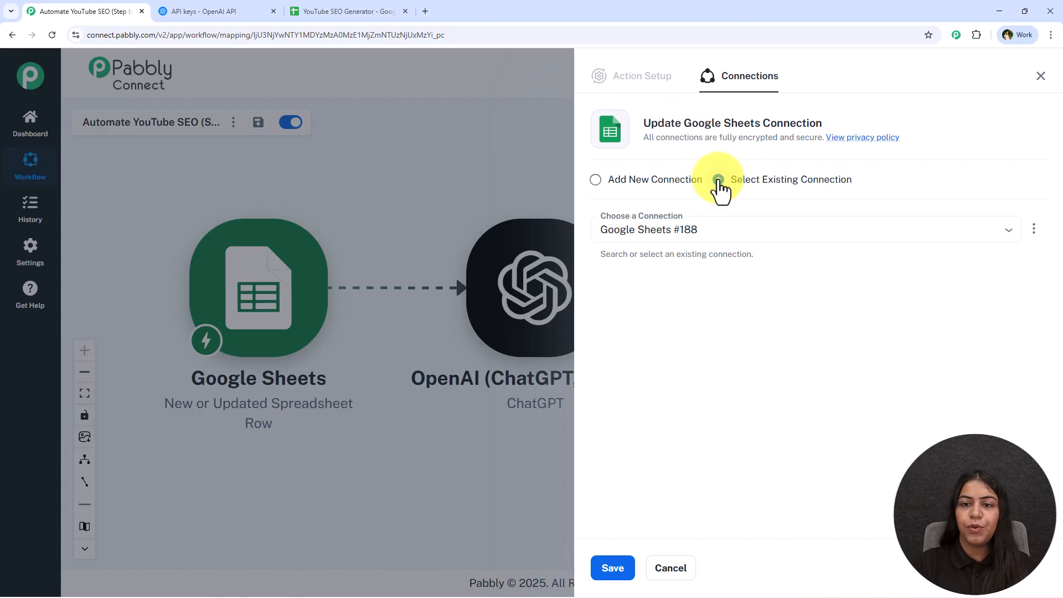
{"action": "left_click", "coordinate": [610, 571]}
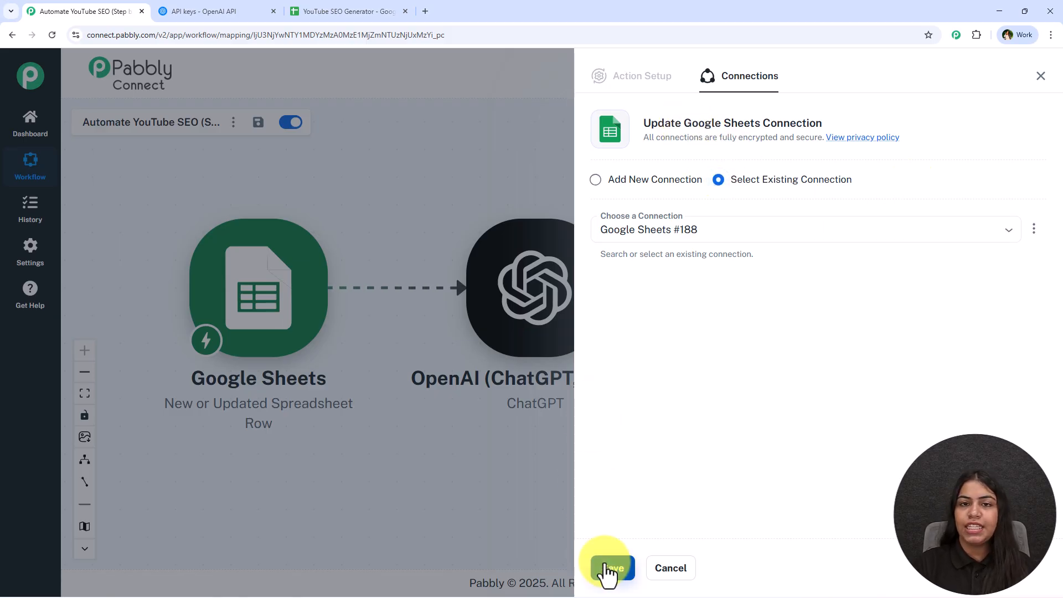
{"action": "left_click", "coordinate": [610, 181]}
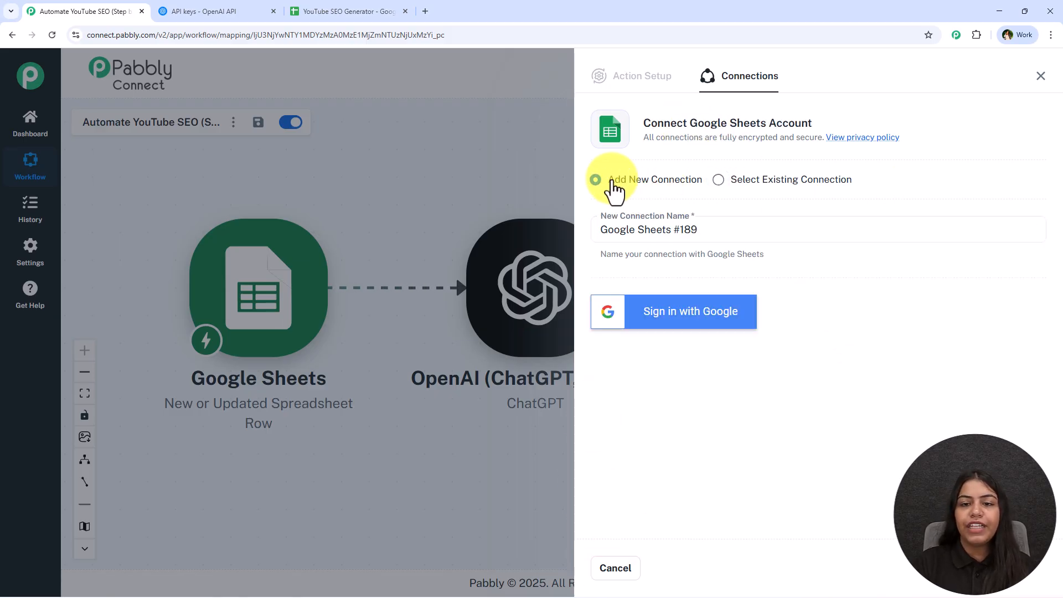
{"action": "left_click", "coordinate": [675, 313]}
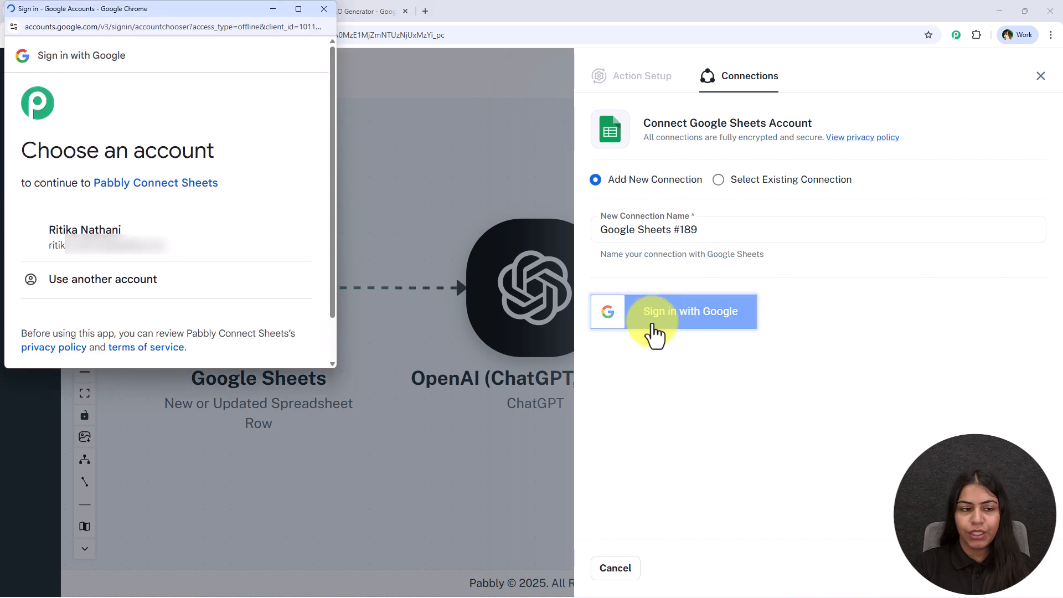
{"action": "left_click", "coordinate": [240, 269]}
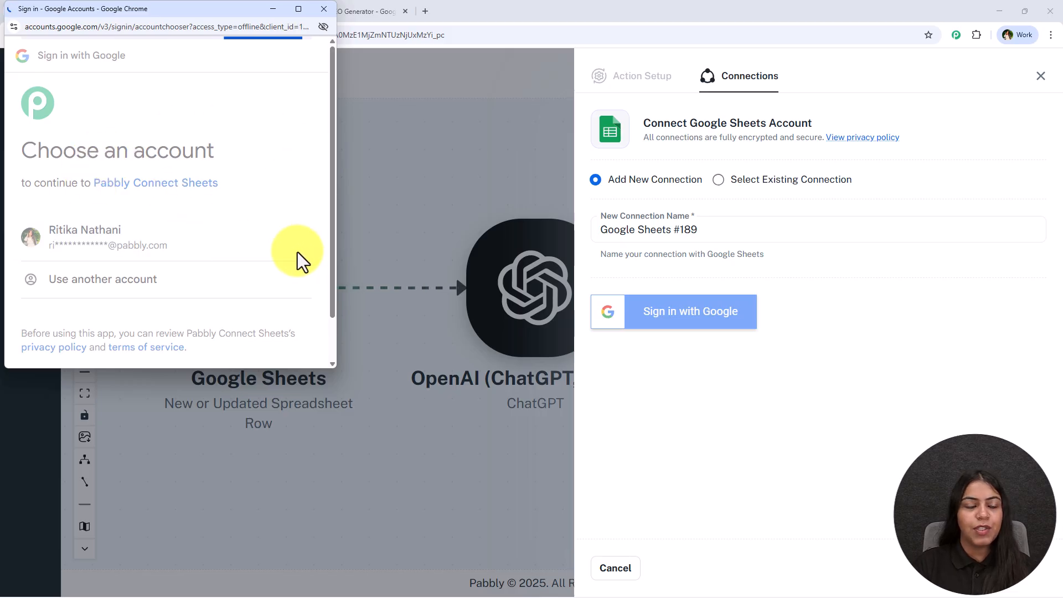
{"action": "scroll", "coordinate": [158, 218], "scroll_direction": "down", "scroll_amount": 5}
{"action": "left_click", "coordinate": [240, 294]}
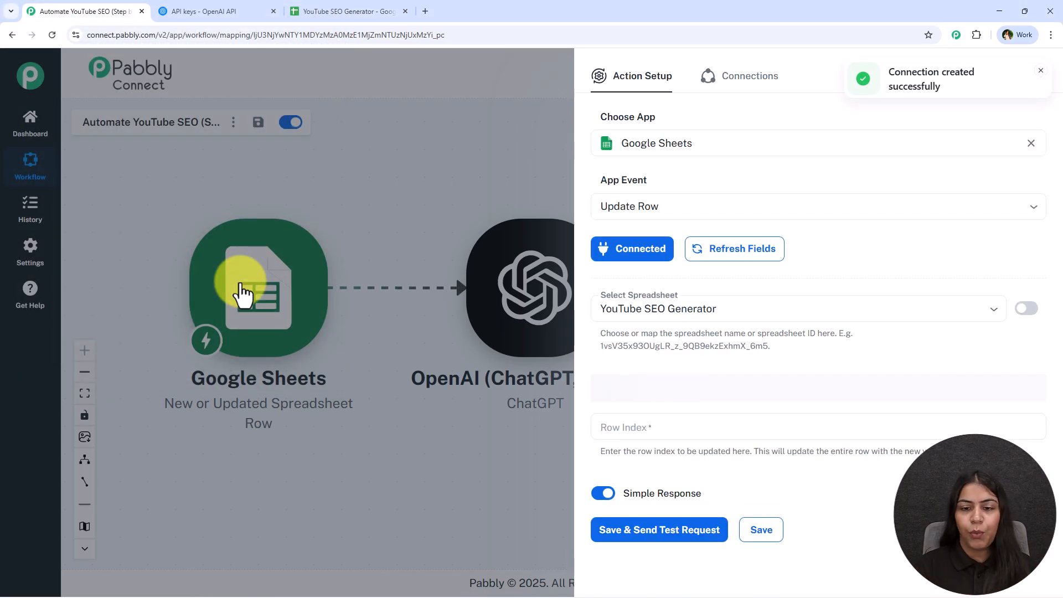
- Keep the YouTube SEO Generator spreadsheet and Sheet1, and map Row Index to the RowIndex value from the Google Sheets trigger
{"action": "left_click", "coordinate": [711, 304]}
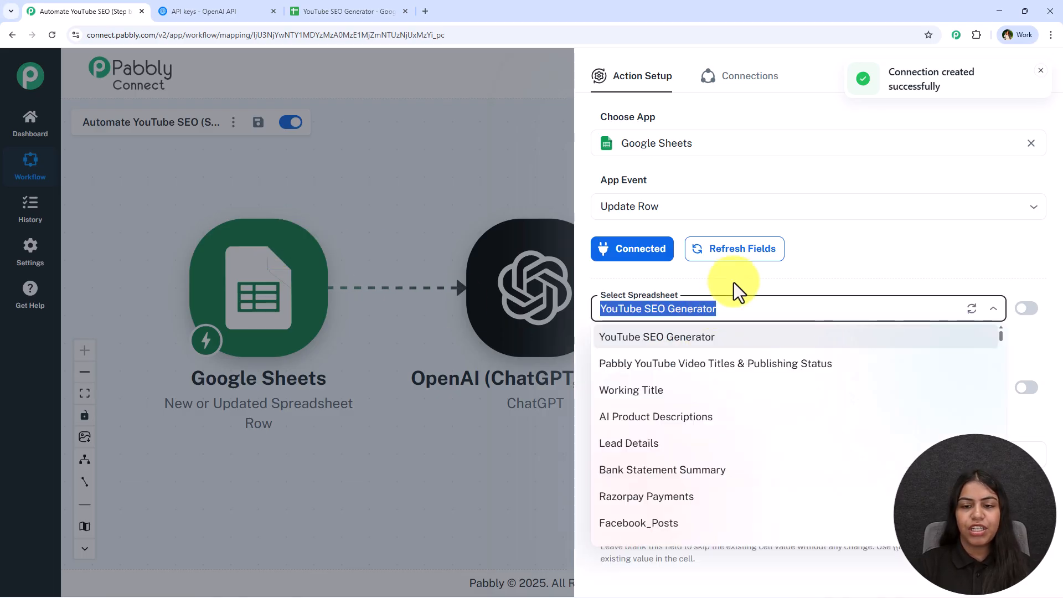
{"action": "left_click", "coordinate": [718, 287]}
{"action": "scroll", "coordinate": [684, 307], "scroll_direction": "down", "scroll_amount": 2}
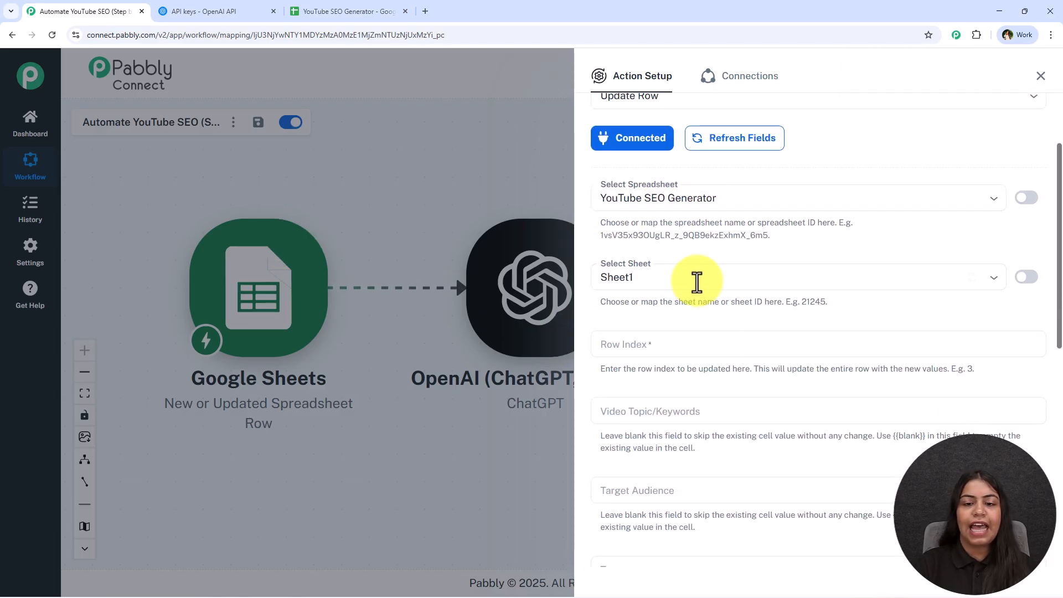
{"action": "left_click", "coordinate": [724, 344]}
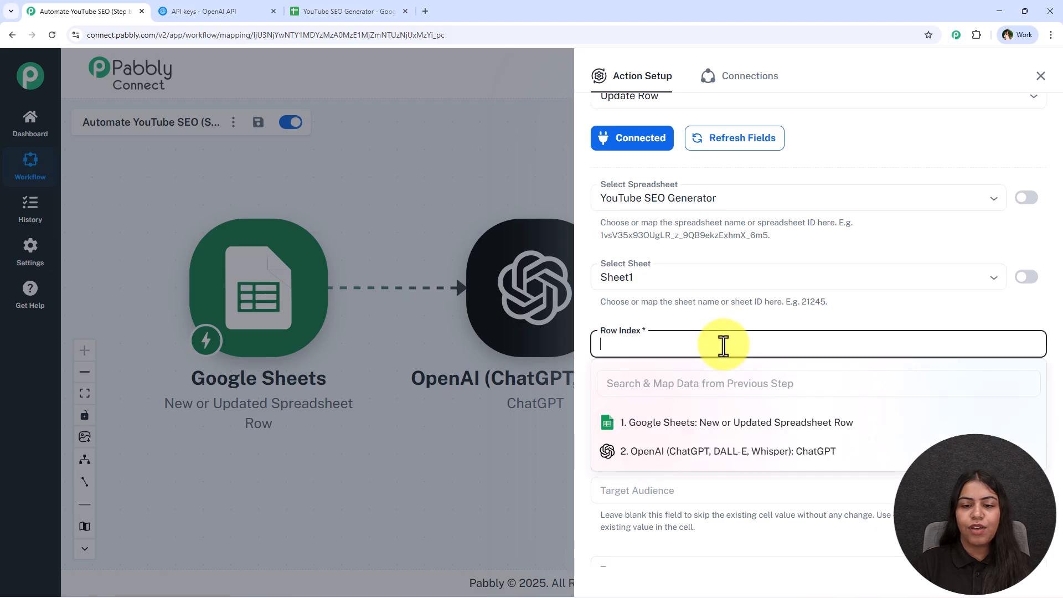
{"action": "scroll", "coordinate": [725, 317], "scroll_direction": "down", "scroll_amount": 1}
{"action": "left_click", "coordinate": [702, 330]}
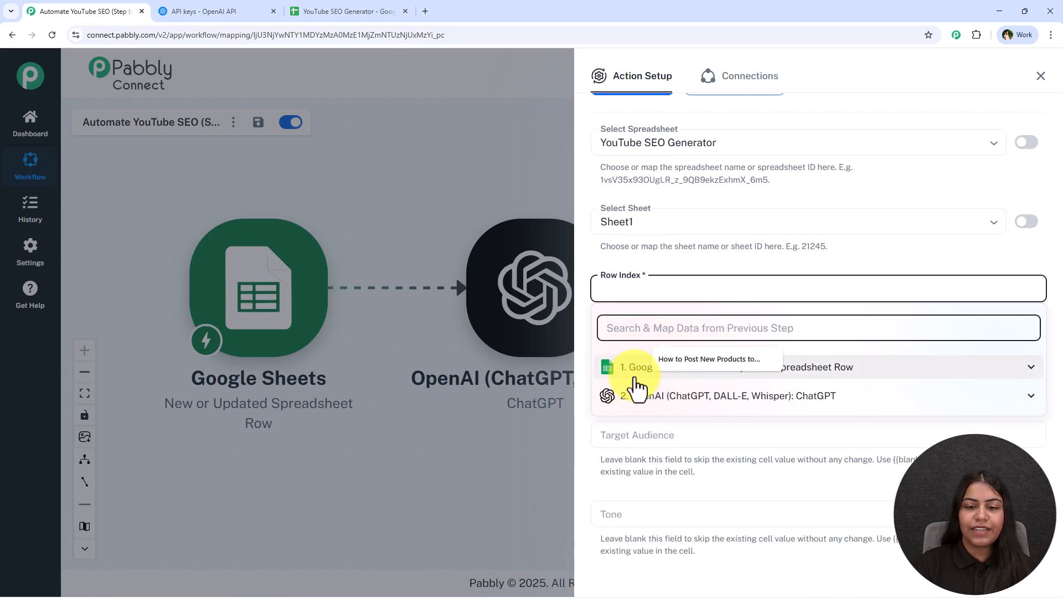
{"action": "type", "text": "ro"}
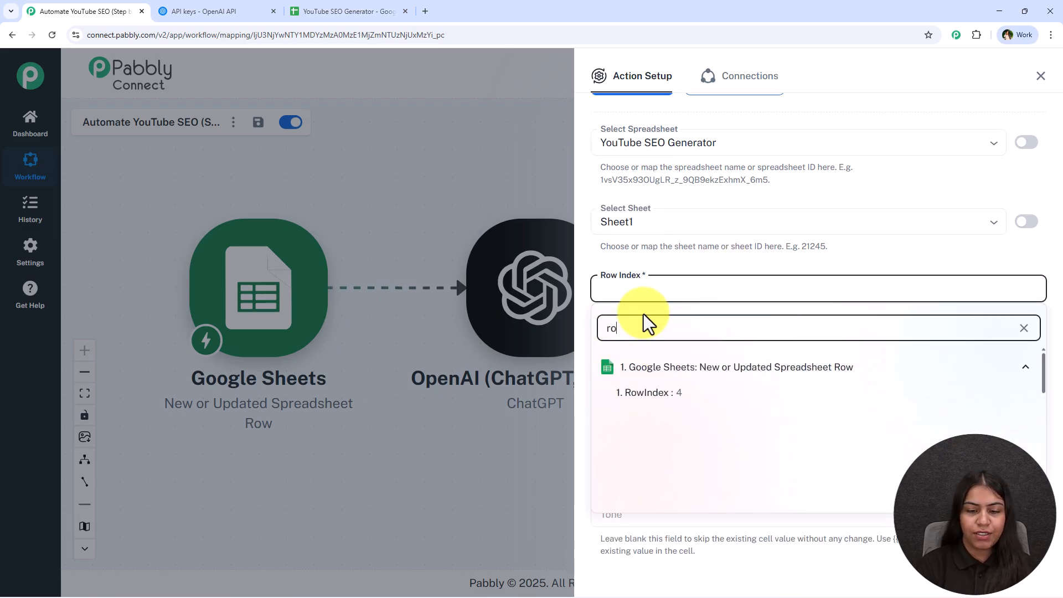
{"action": "left_click", "coordinate": [672, 396]}
{"action": "left_click", "coordinate": [671, 253]}
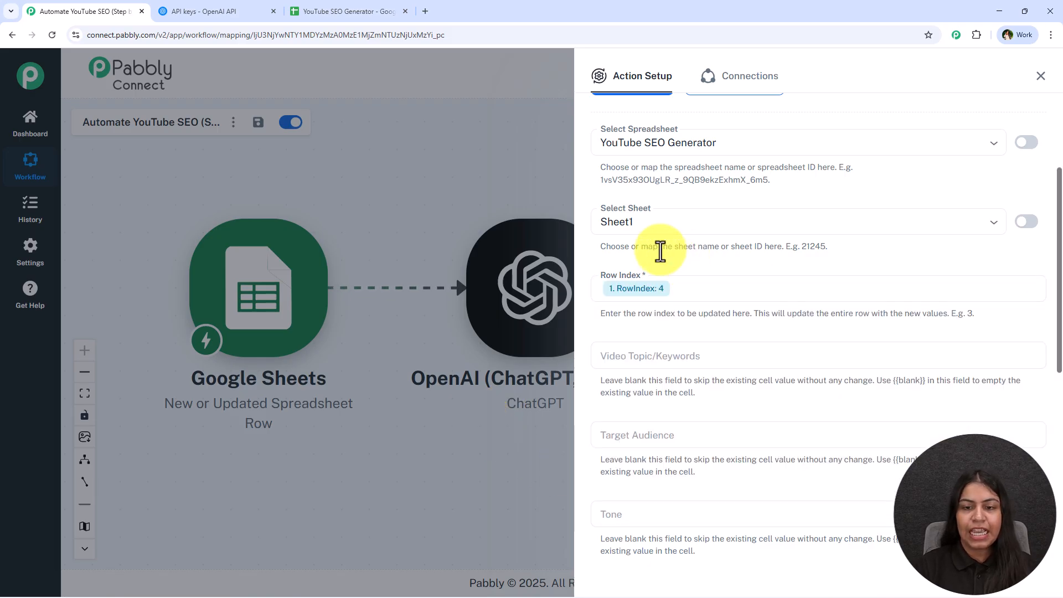
{"action": "left_click", "coordinate": [706, 285]}
{"action": "left_click", "coordinate": [703, 273]}
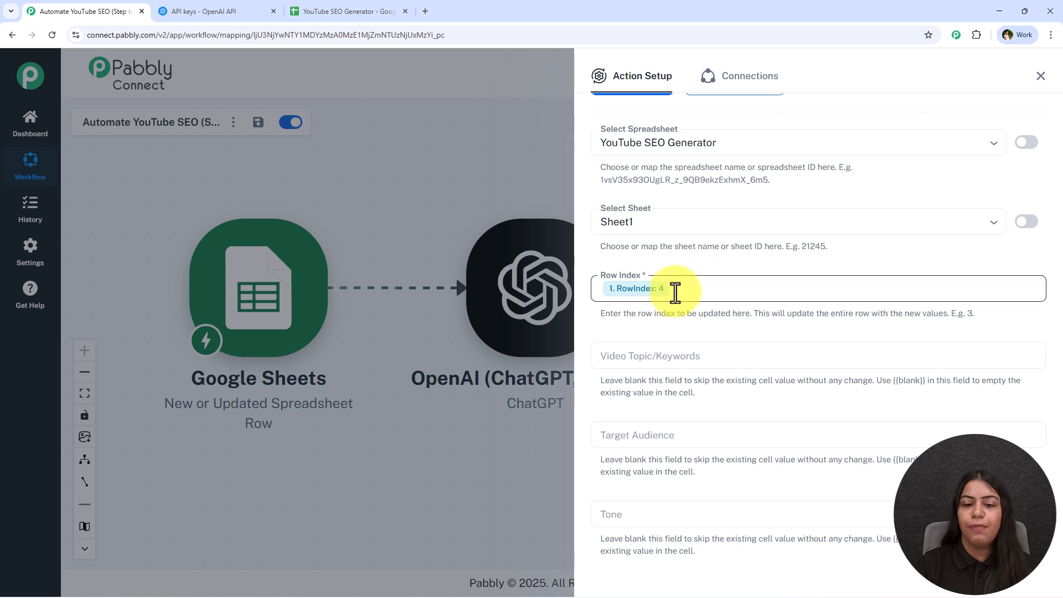
- Map the SEO Title field to the message content Title from the ChatGPT response
{"action": "scroll", "coordinate": [624, 424], "scroll_direction": "down", "scroll_amount": 4}
{"action": "scroll", "coordinate": [693, 305], "scroll_direction": "down", "scroll_amount": 2}
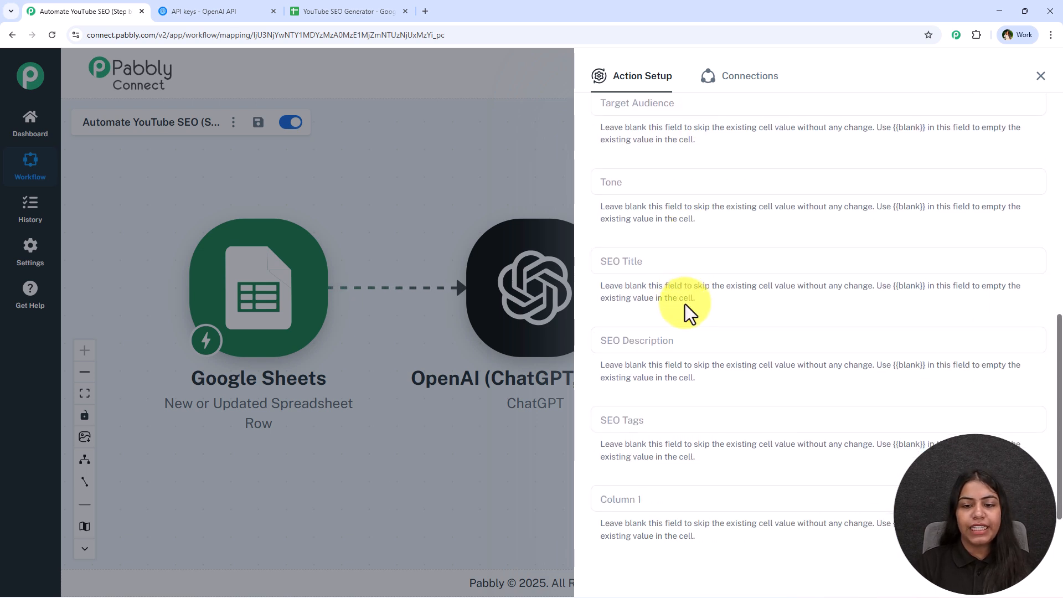
{"action": "scroll", "coordinate": [675, 426], "scroll_direction": "down", "scroll_amount": 1}
{"action": "scroll", "coordinate": [670, 442], "scroll_direction": "up", "scroll_amount": 2}
{"action": "left_click", "coordinate": [629, 313]}
{"action": "left_click", "coordinate": [656, 423]}
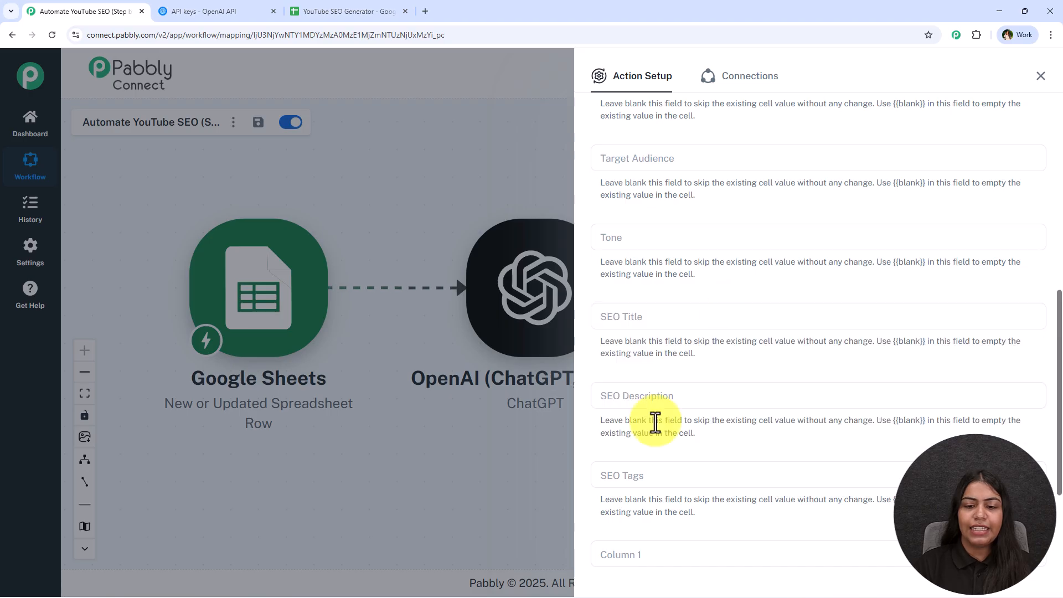
{"action": "left_click", "coordinate": [729, 315]}
{"action": "scroll", "coordinate": [714, 355], "scroll_direction": "down", "scroll_amount": 1}
{"action": "left_click", "coordinate": [693, 377]}
{"action": "scroll", "coordinate": [750, 417], "scroll_direction": "down", "scroll_amount": 3}
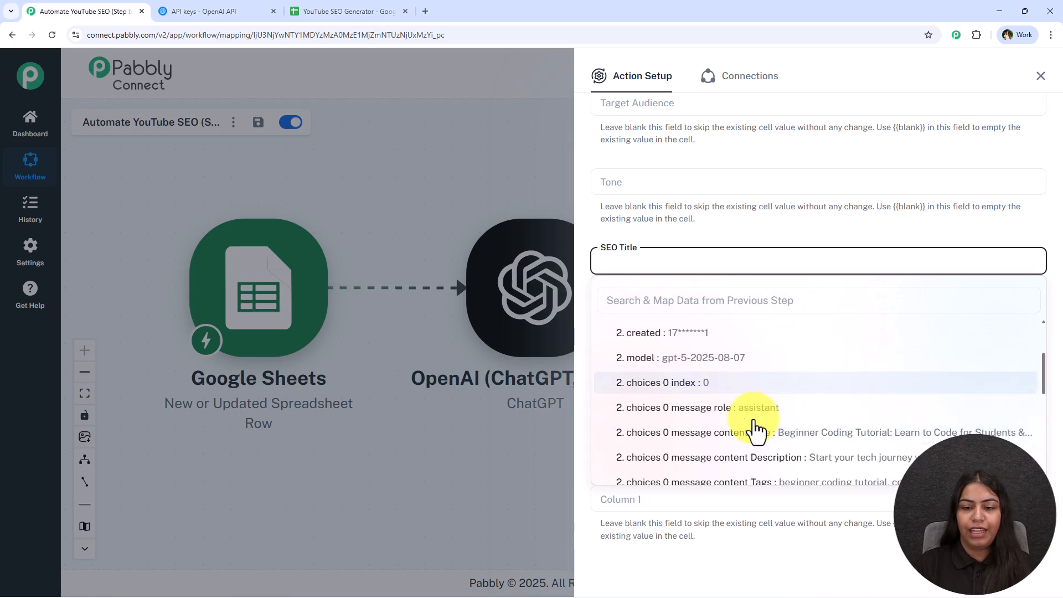
{"action": "left_click", "coordinate": [748, 432]}
- Map the SEO Description field to the message content Description from the ChatGPT response
{"action": "left_click", "coordinate": [661, 337]}
{"action": "left_click", "coordinate": [734, 445]}
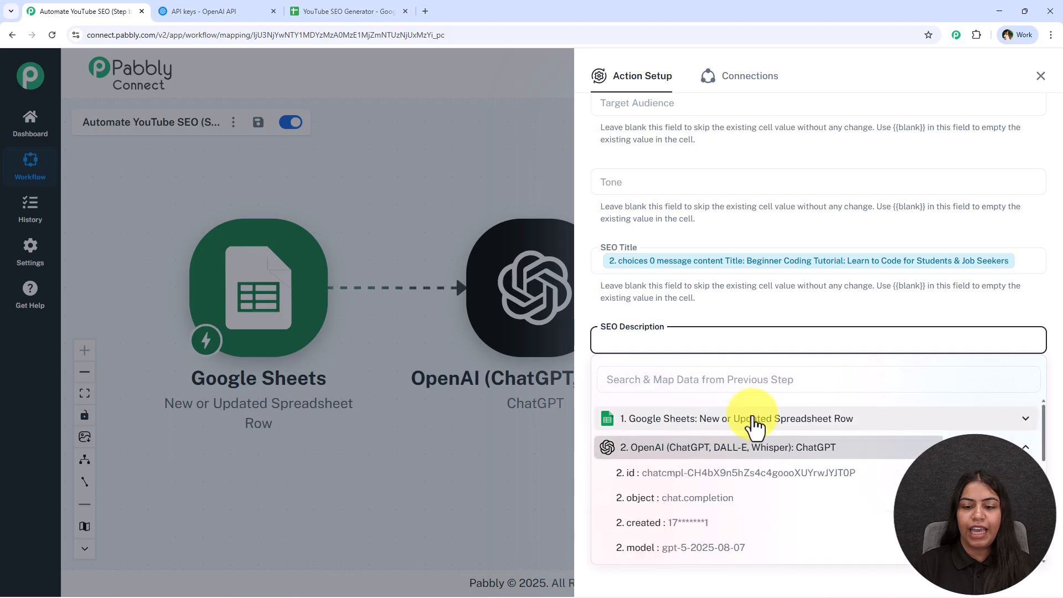
{"action": "scroll", "coordinate": [754, 421], "scroll_direction": "down", "scroll_amount": 2}
{"action": "left_click", "coordinate": [763, 537]}
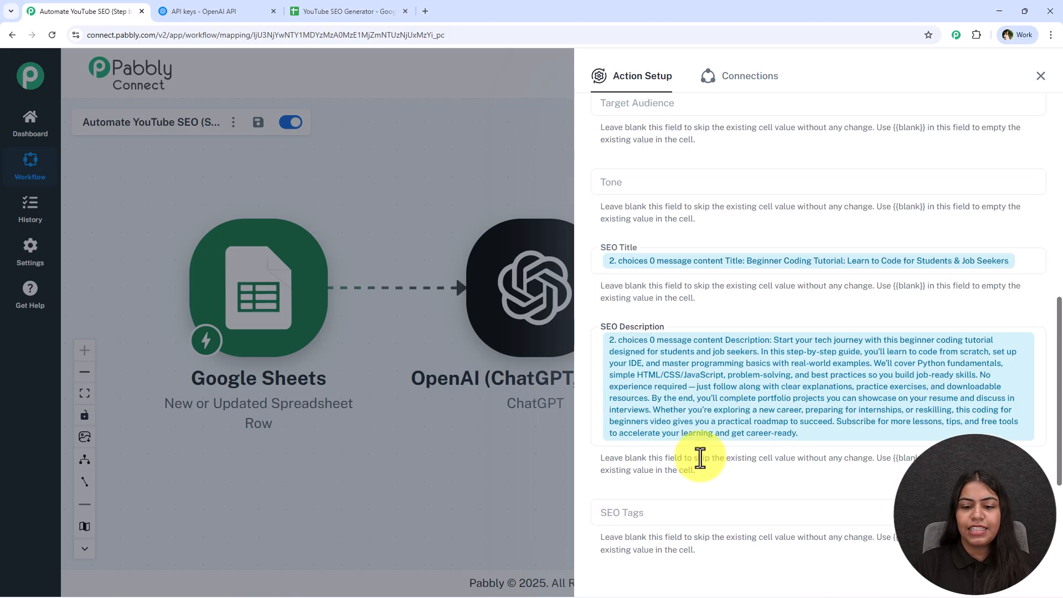
- Map the SEO Tags field to the message content Tags from the ChatGPT response
{"action": "scroll", "coordinate": [703, 469], "scroll_direction": "down", "scroll_amount": 3}
{"action": "left_click", "coordinate": [673, 359]}
{"action": "left_click", "coordinate": [720, 453]}
{"action": "scroll", "coordinate": [778, 561], "scroll_direction": "down", "scroll_amount": 2}
{"action": "left_click", "coordinate": [781, 457]}
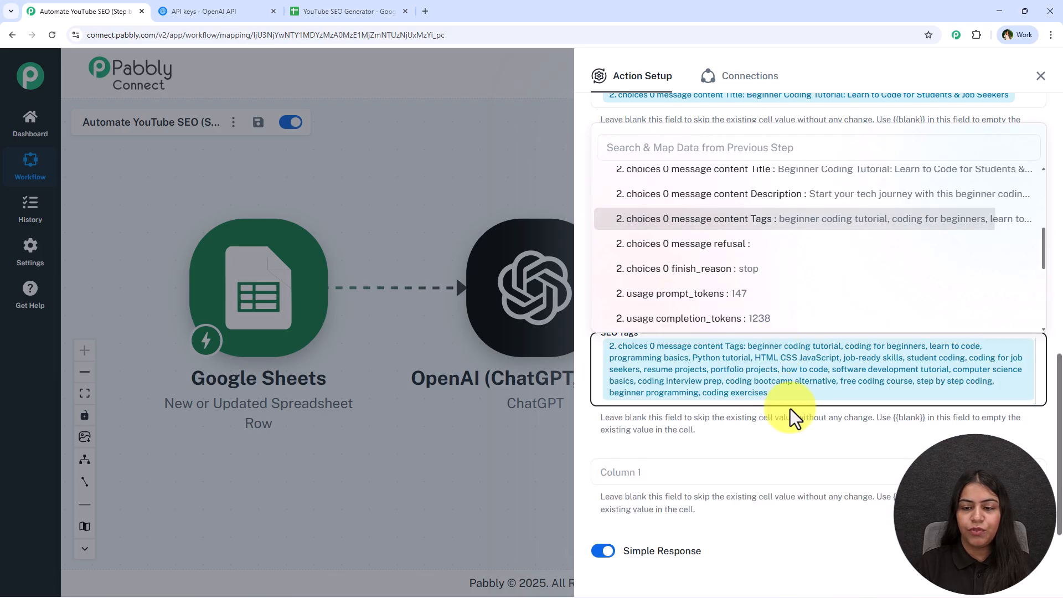
- Save the Update Row action with a test request, review the mapped fields and received response, and close the setup
{"action": "scroll", "coordinate": [720, 529], "scroll_direction": "down", "scroll_amount": 2}
{"action": "left_click", "coordinate": [696, 512]}
{"action": "scroll", "coordinate": [698, 497], "scroll_direction": "up", "scroll_amount": 5}
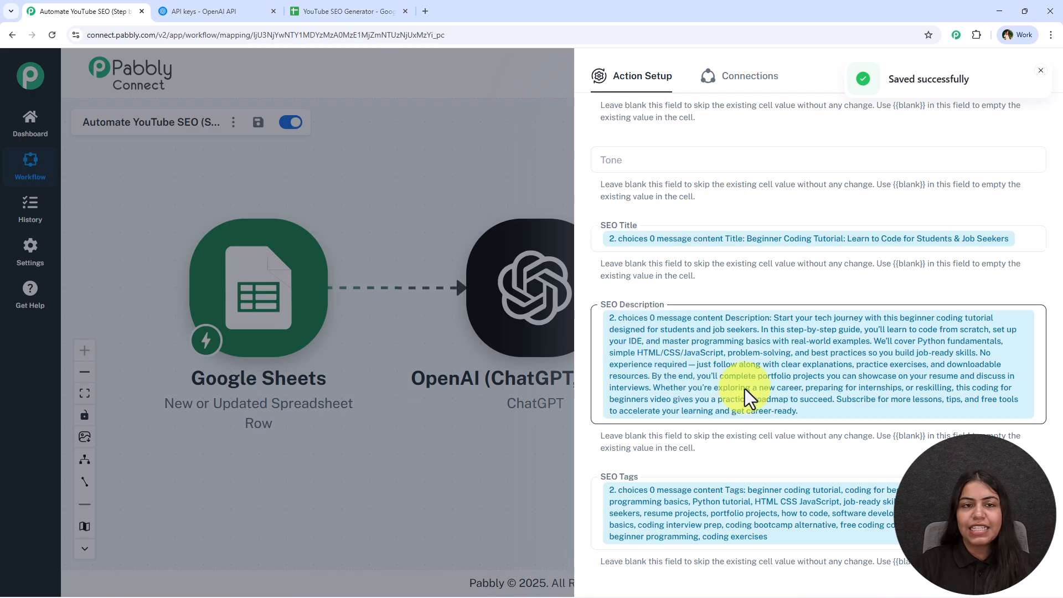
{"action": "scroll", "coordinate": [659, 327], "scroll_direction": "down", "scroll_amount": 9}
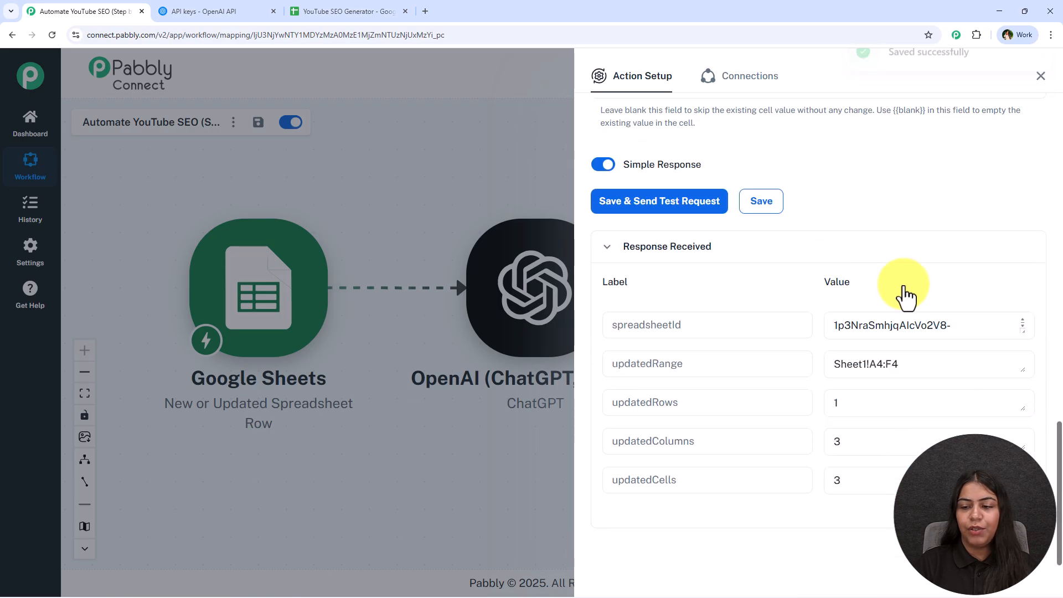
{"action": "left_click", "coordinate": [1036, 76]}
- Switch to the Google Sheet, examine the SEO title, description and tags in row 4, and return to the Pabbly Connect workflow
{"action": "left_click", "coordinate": [332, 11]}
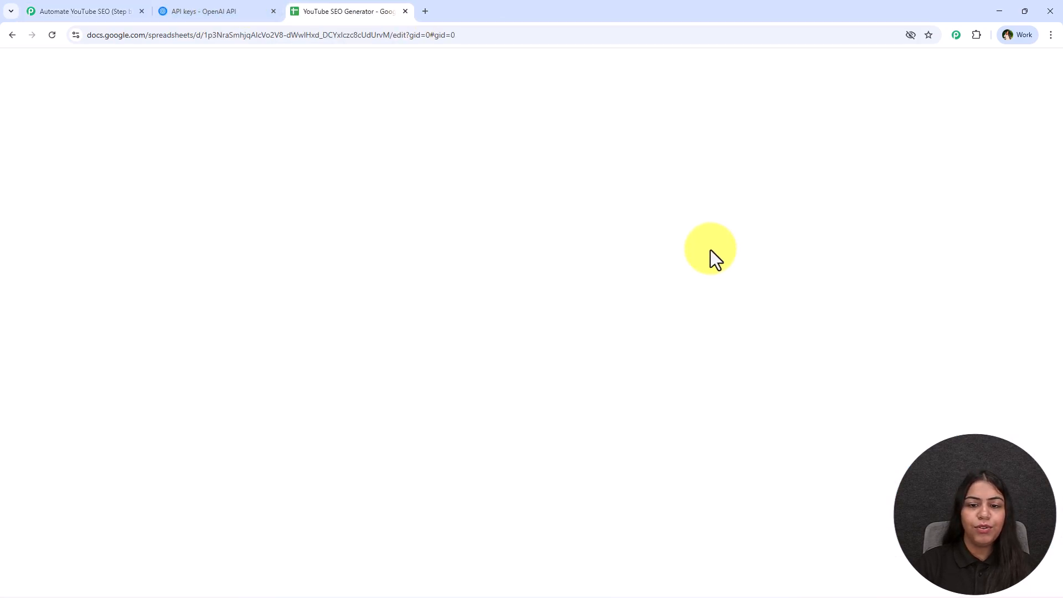
{"action": "scroll", "coordinate": [456, 448], "scroll_direction": "up", "scroll_amount": 2}
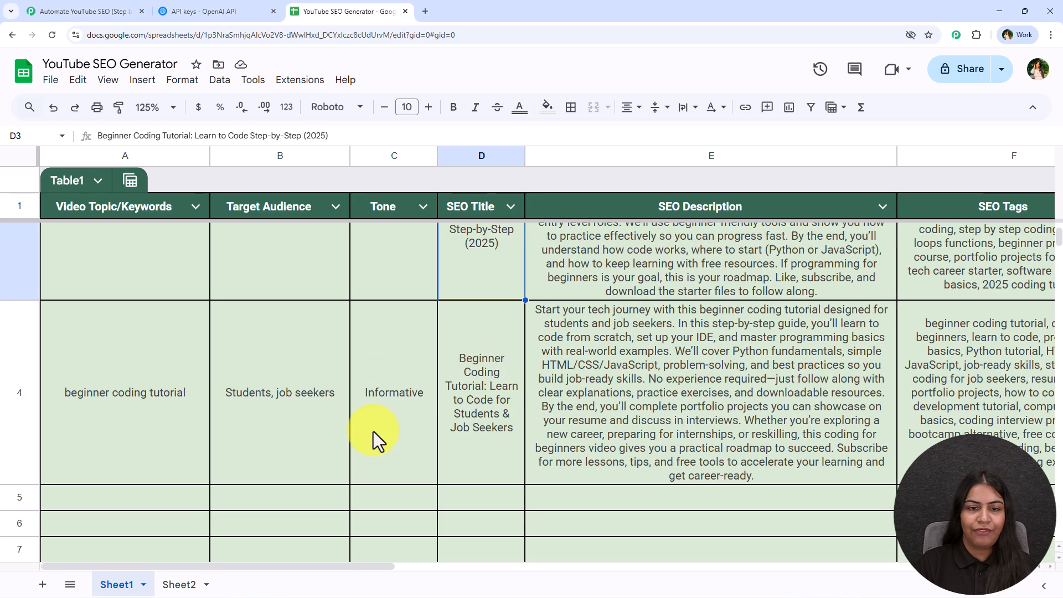
{"action": "left_click", "coordinate": [480, 400]}
{"action": "key", "text": "Right"}
{"action": "left_click_drag", "start_coordinate": [395, 567], "coordinate": [505, 568]}
{"action": "left_click", "coordinate": [621, 465]}
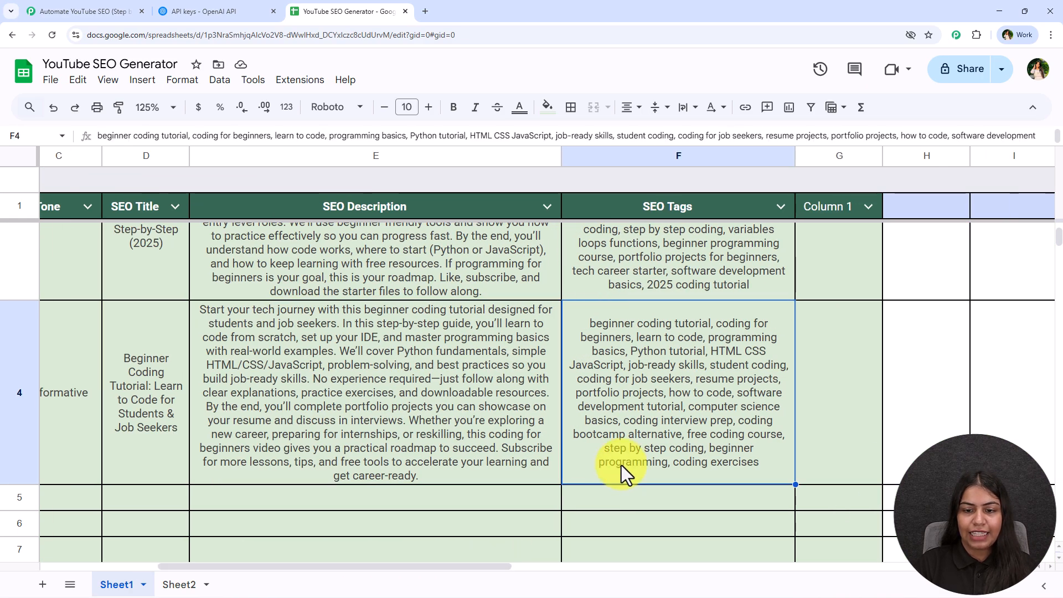
{"action": "double_click", "coordinate": [839, 209]}
{"action": "left_click", "coordinate": [826, 384]}
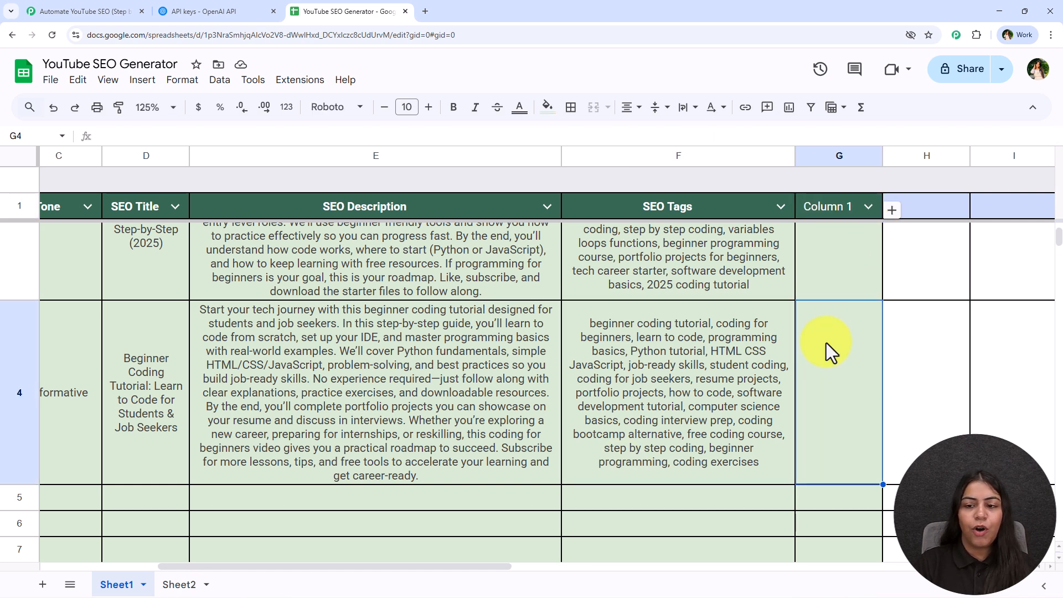
{"action": "left_click_drag", "start_coordinate": [433, 569], "coordinate": [217, 559]}
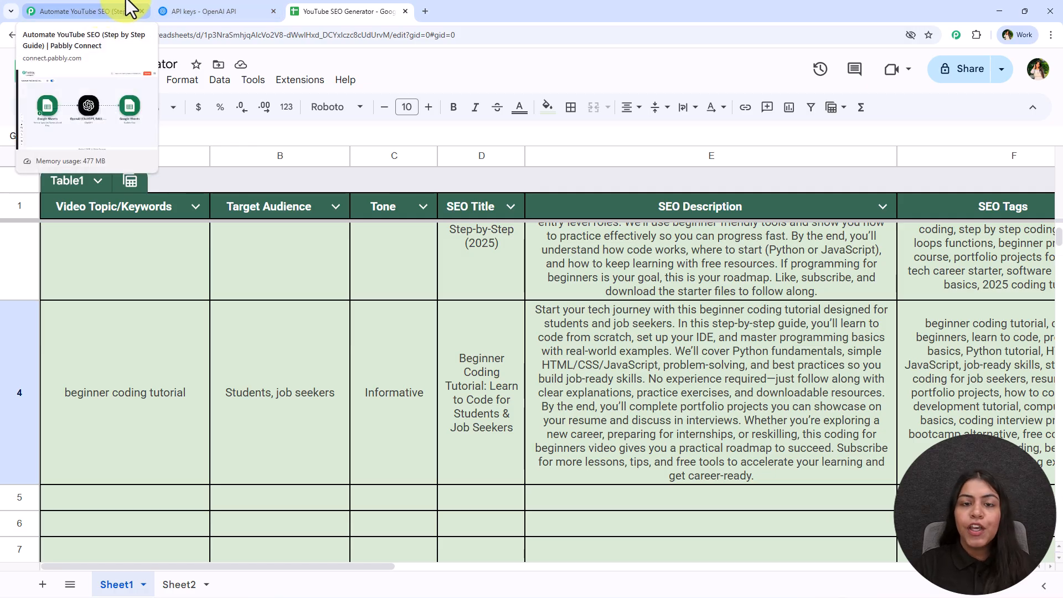
{"action": "left_click_drag", "start_coordinate": [496, 367], "coordinate": [517, 391]}
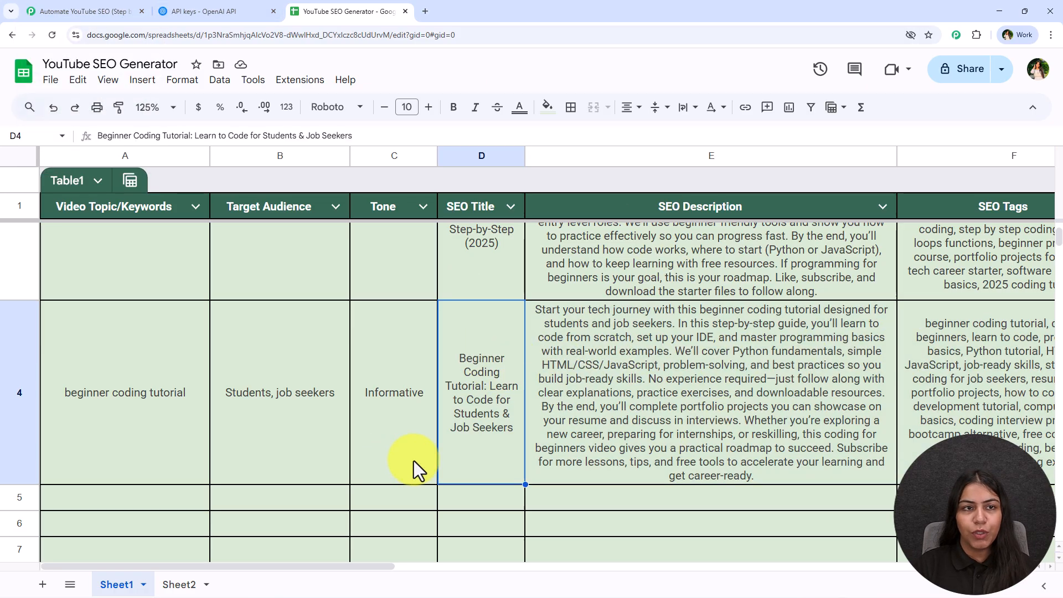
{"action": "left_click", "coordinate": [110, 11]}
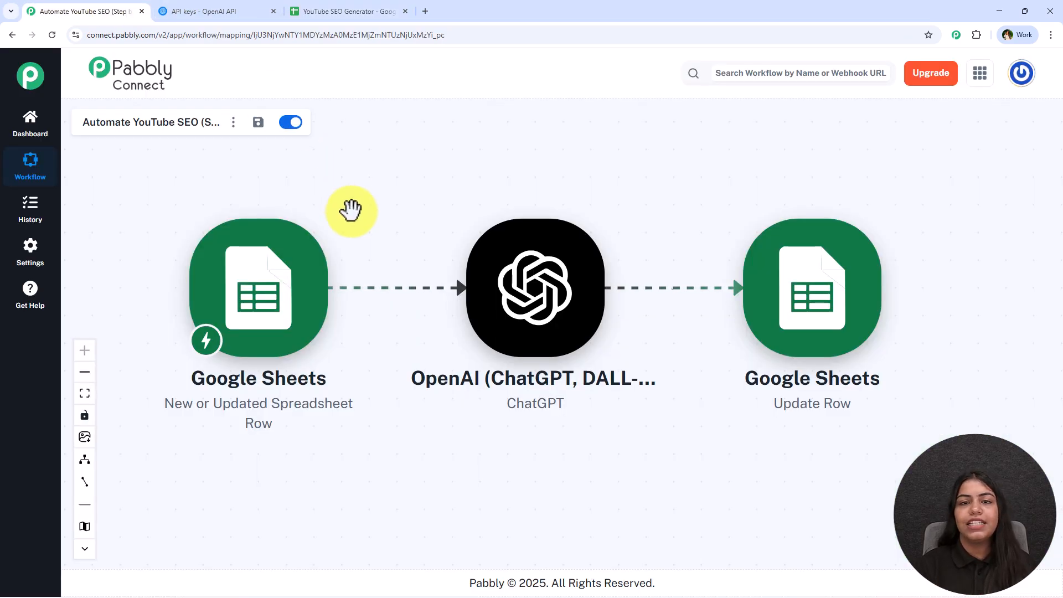
{"action": "left_click_drag", "start_coordinate": [368, 239], "coordinate": [424, 198]}
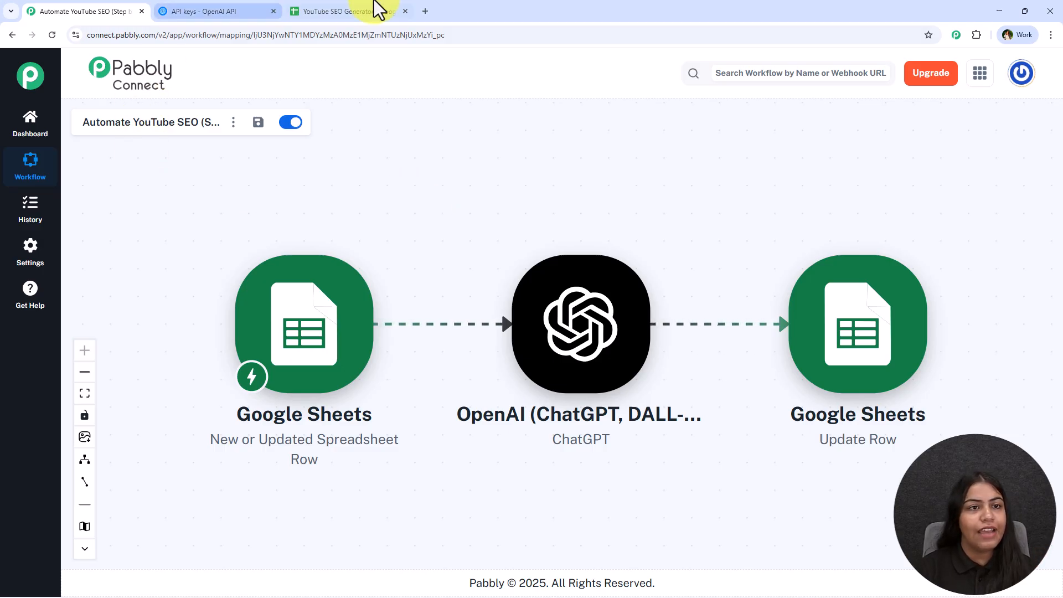
- Go through the row 5 cells from Video Topic/Keywords to SEO Tags in the Google Sheet, and return to the Pabbly Connect workflow
{"action": "left_click", "coordinate": [360, 11]}
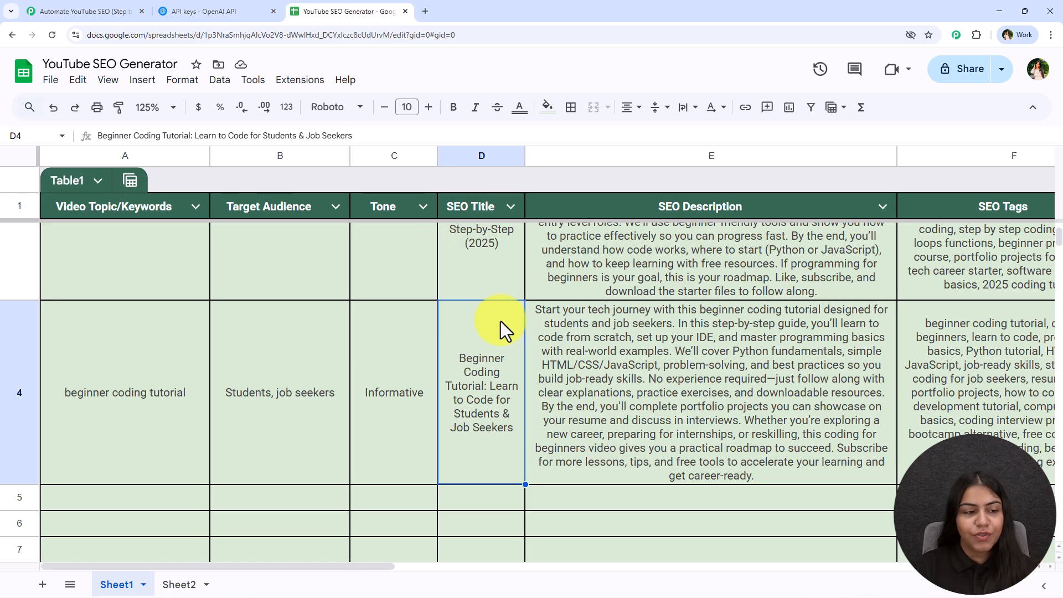
{"action": "left_click", "coordinate": [134, 497]}
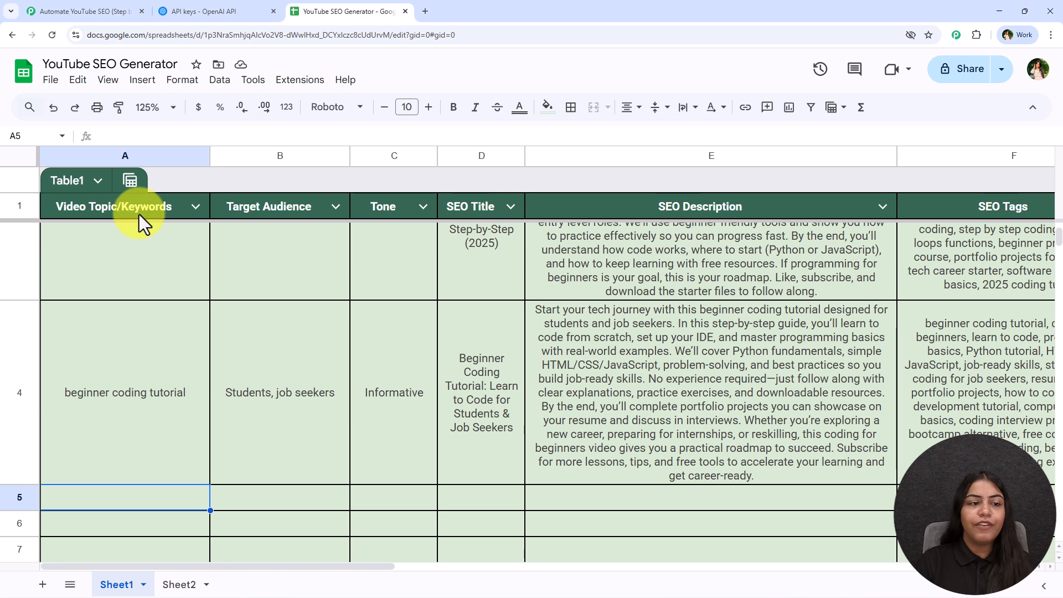
{"action": "left_click", "coordinate": [310, 501]}
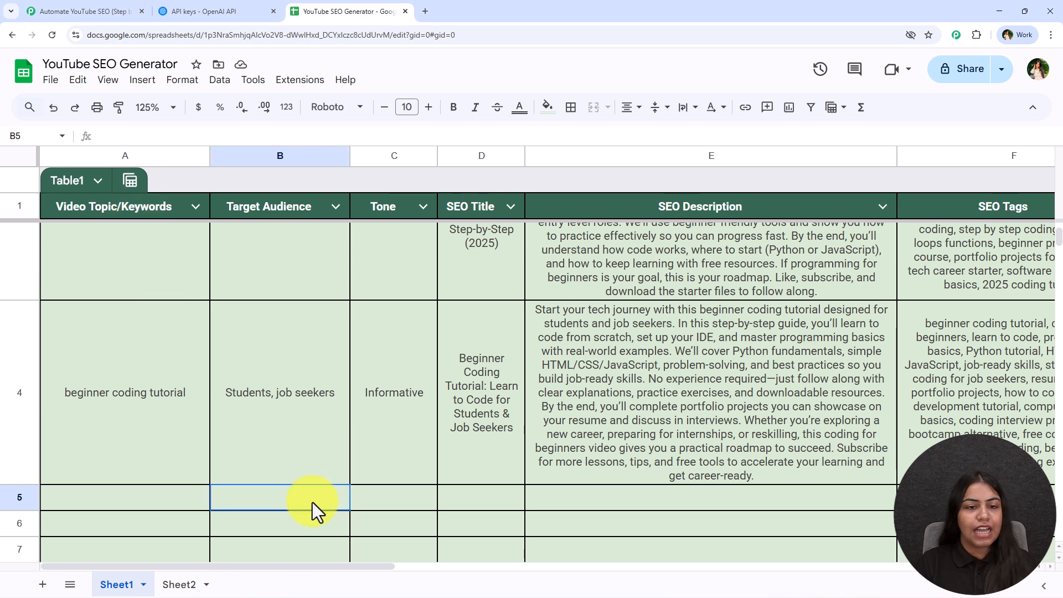
{"action": "left_click", "coordinate": [388, 500]}
{"action": "left_click", "coordinate": [461, 501]}
{"action": "key", "text": "Tab"}
{"action": "key", "text": "Tab"}
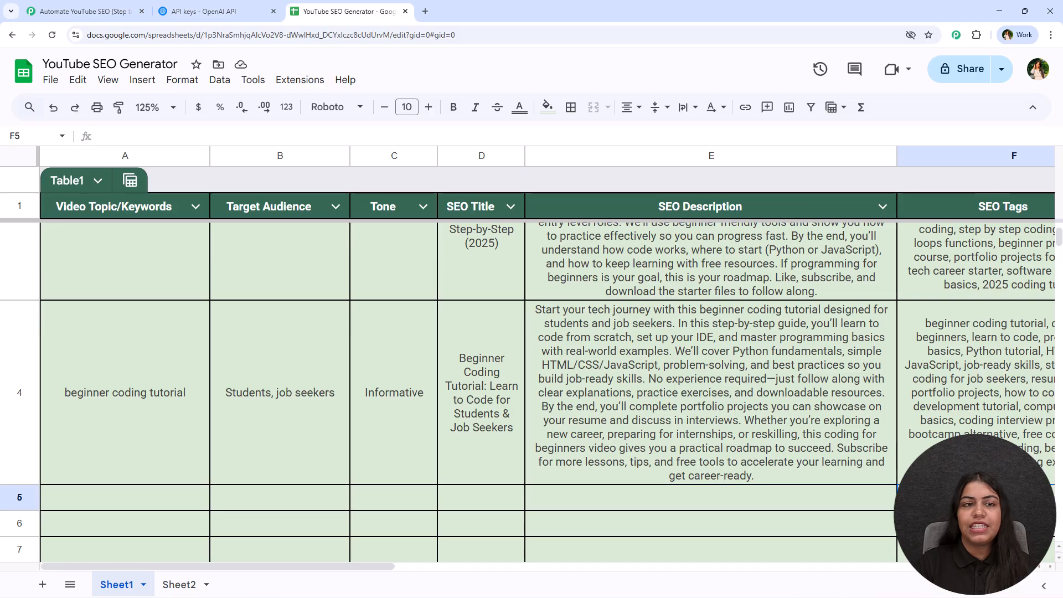
{"action": "left_click", "coordinate": [81, 10]}
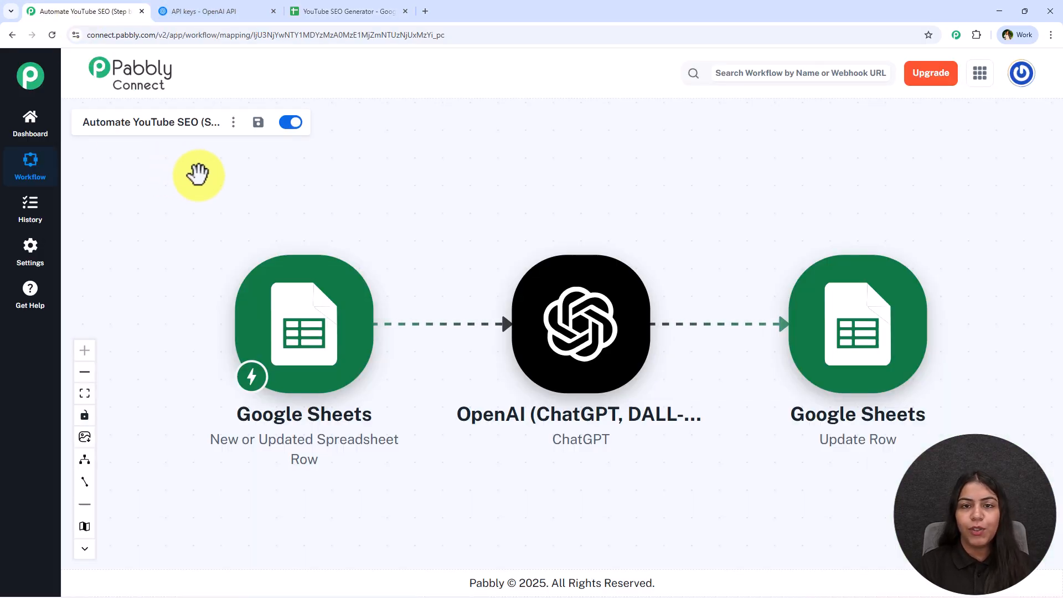